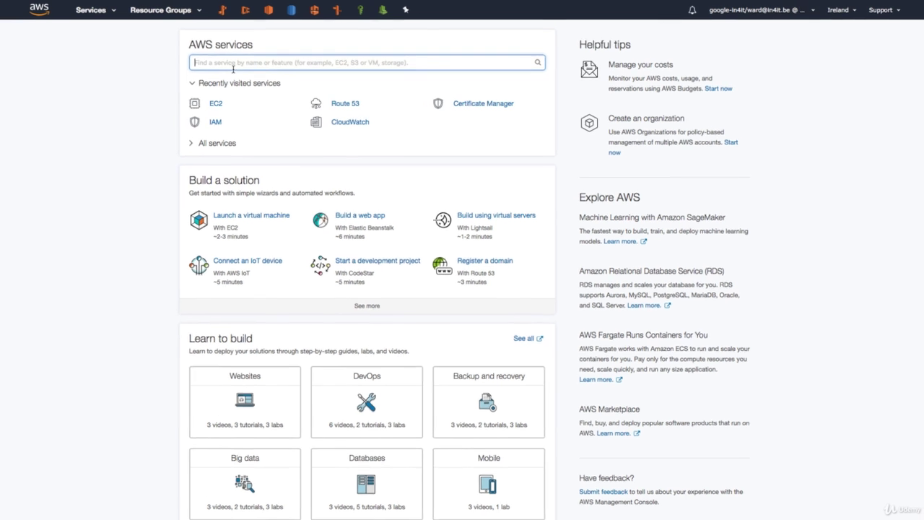
Open Certificate Manager and start provisioning a new public certificate.
click(105, 14)
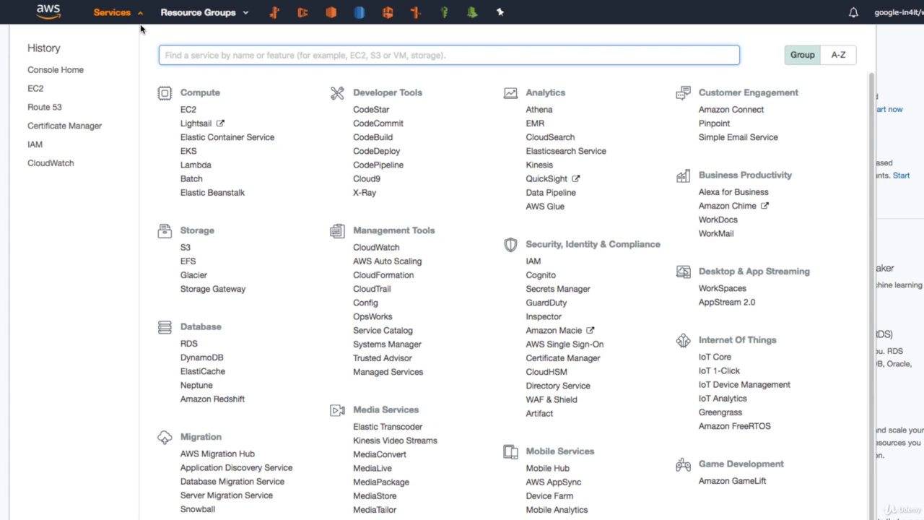
text(certificate)
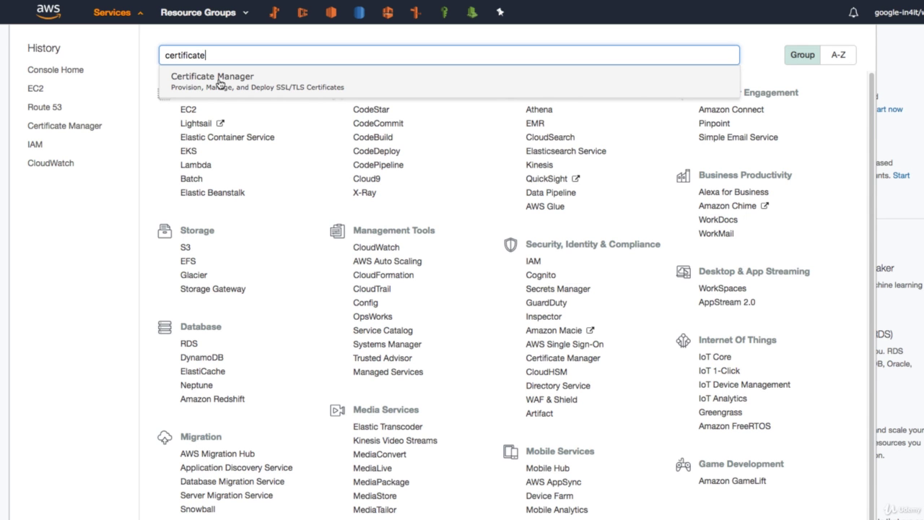
click(219, 79)
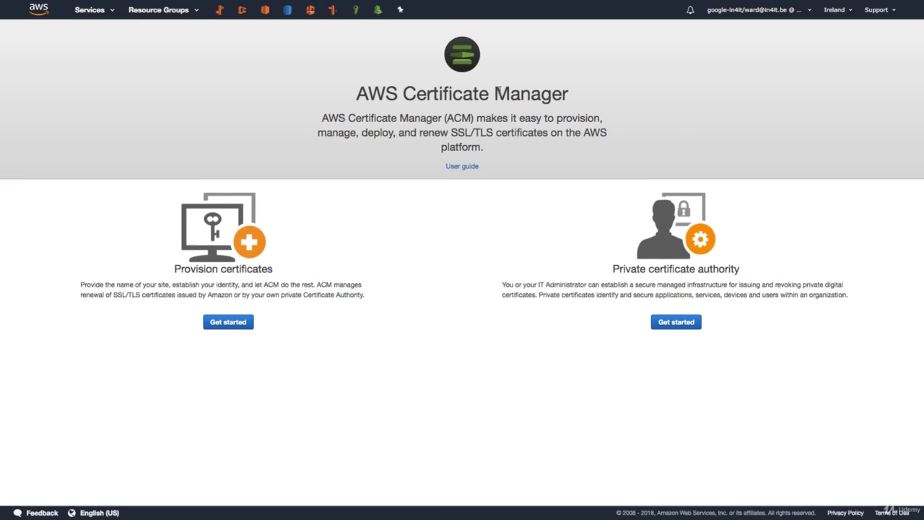
triple_click(223, 268)
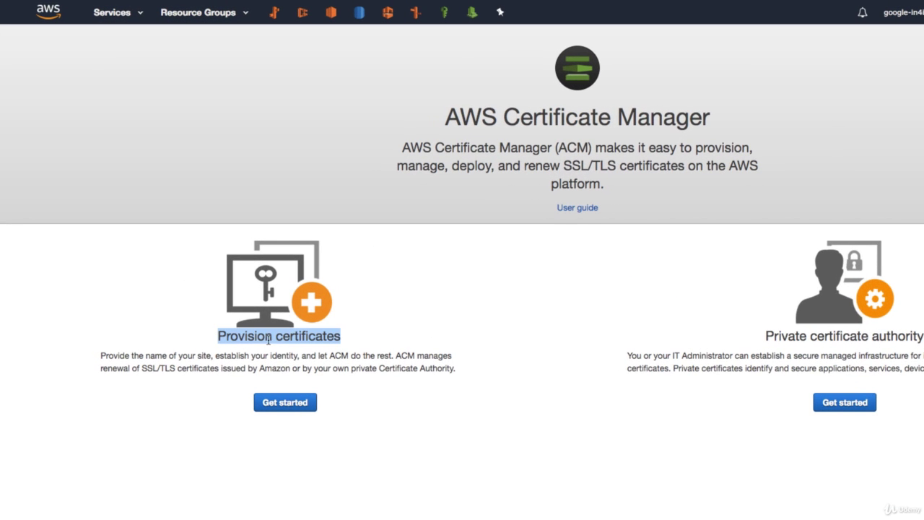
click(291, 404)
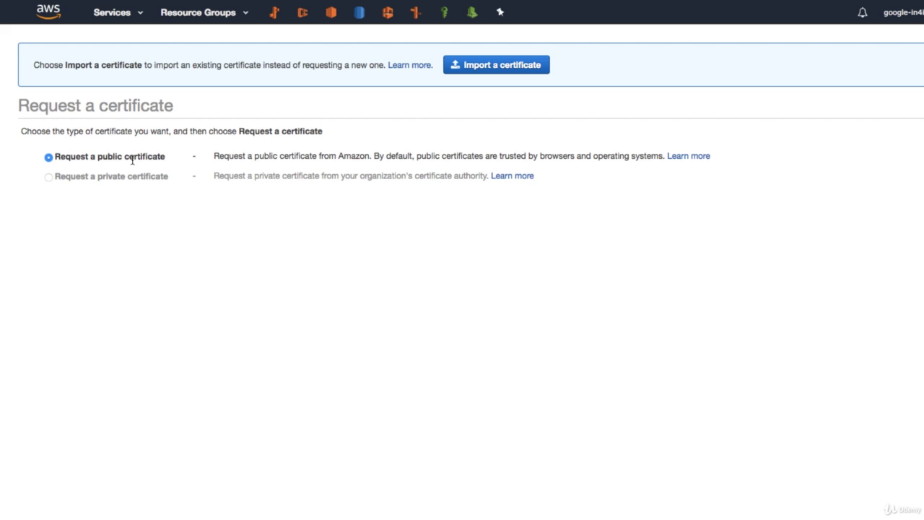
click(869, 260)
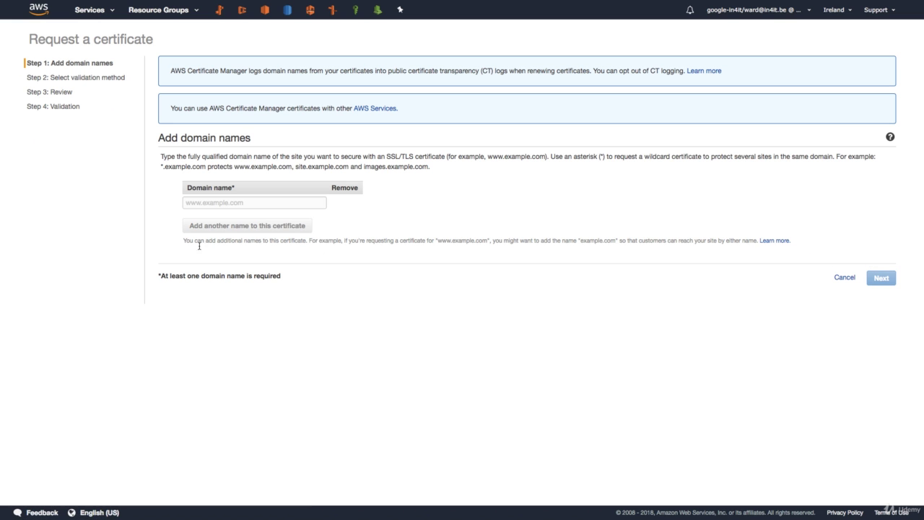
Request the certificate for helloworld.kubernetes.newtech.academy with DNS validation and confirm the request.
click(234, 202)
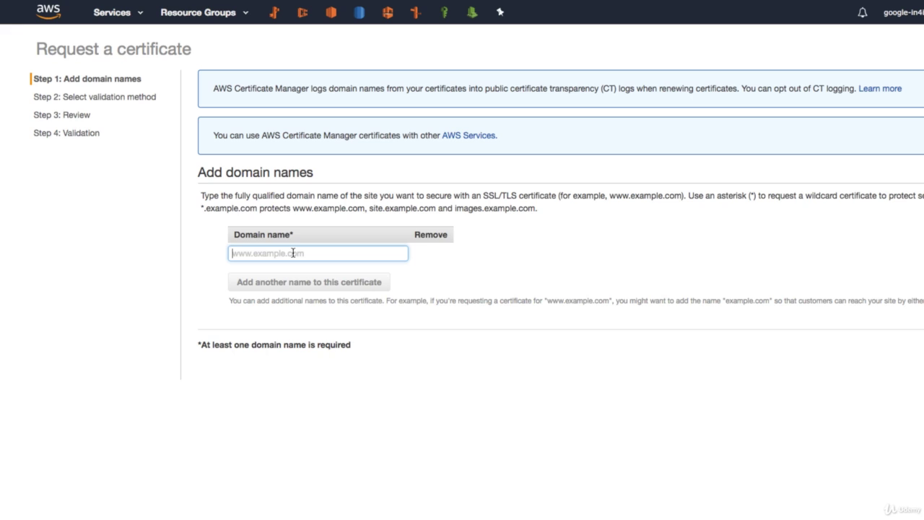
text(hellowor)
text(ld.kubernetes.newtech)
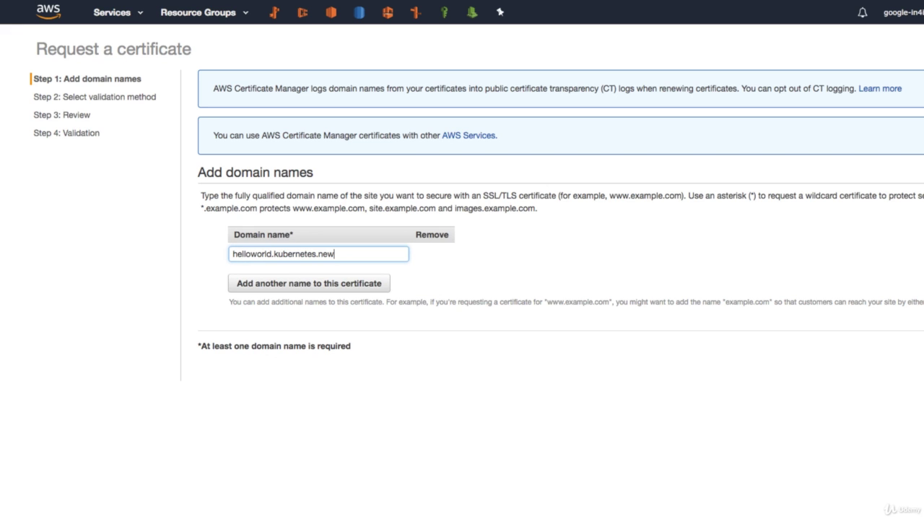
text(.academy)
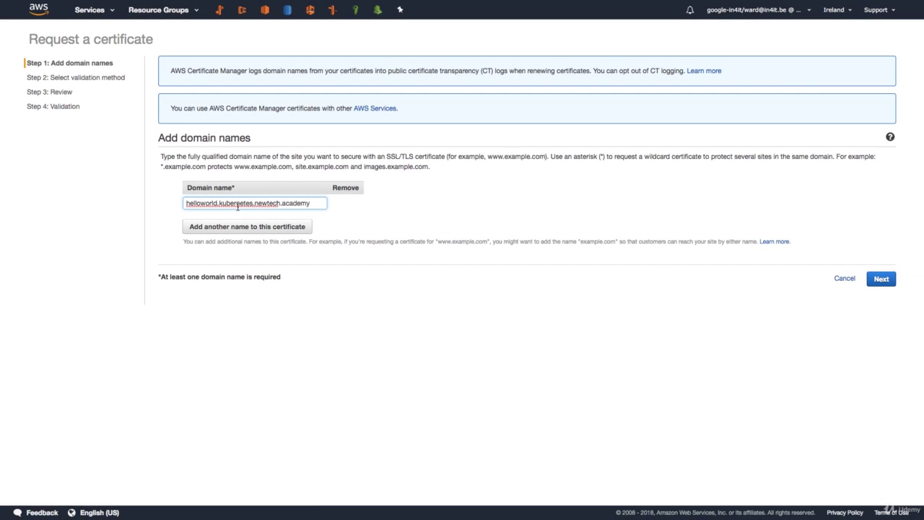
click(882, 280)
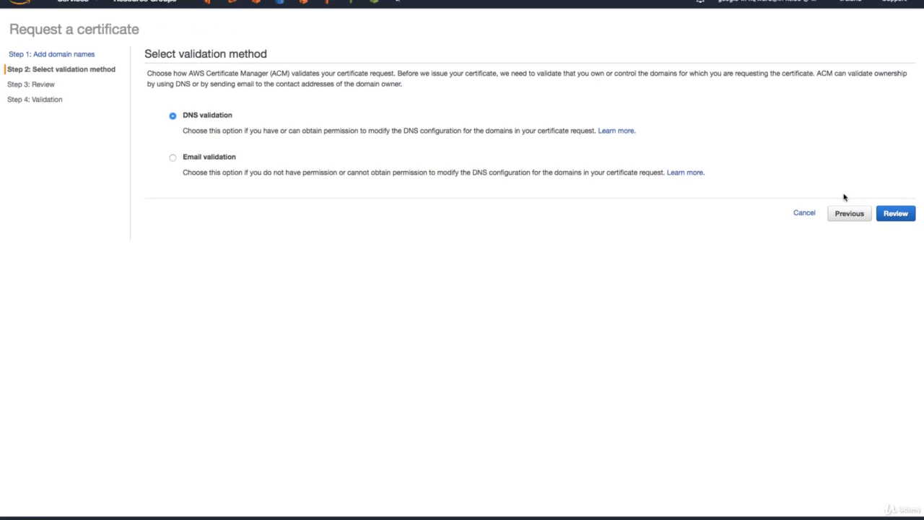
click(904, 217)
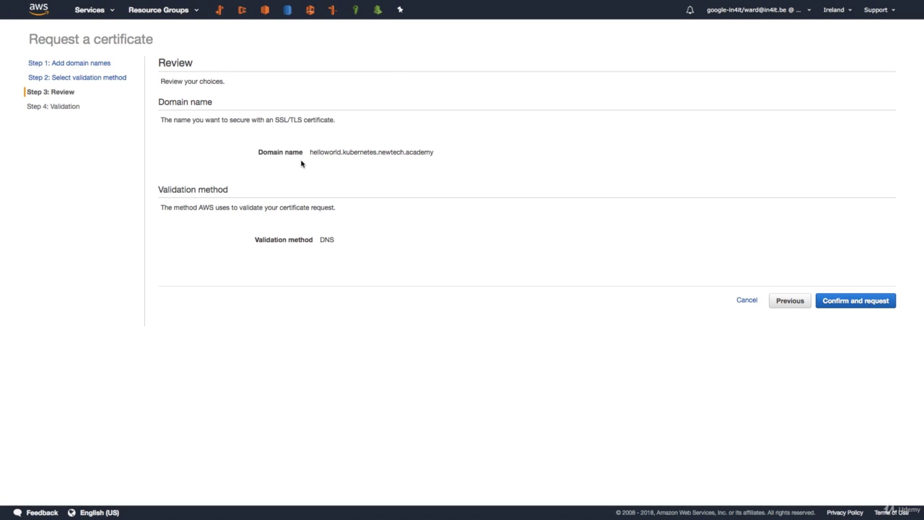
click(835, 305)
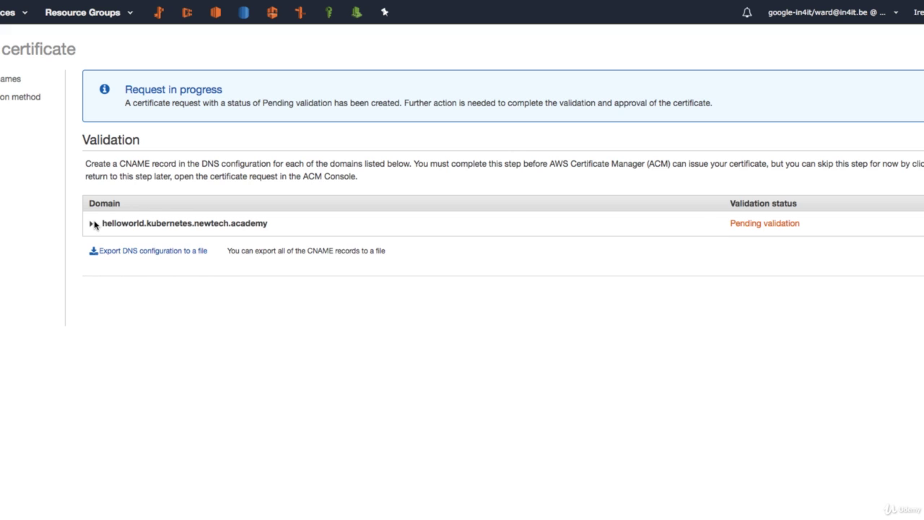
Expand the domain's validation details, examine the CNAME record, and create that record in the Route 53 hosted zone.
click(91, 225)
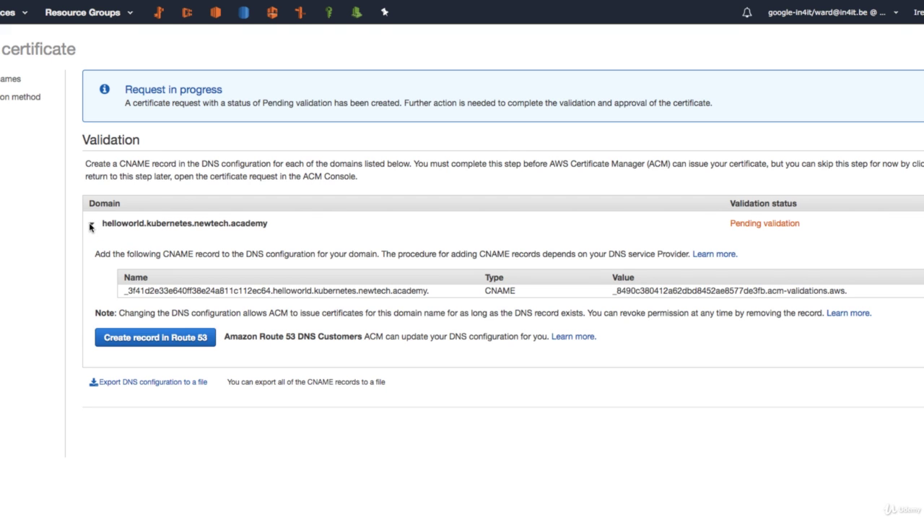
click(165, 289)
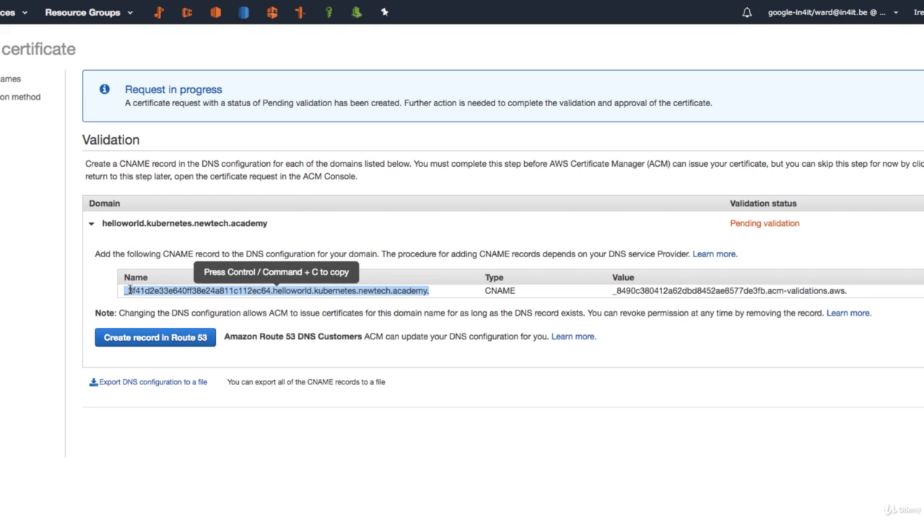
click(467, 293)
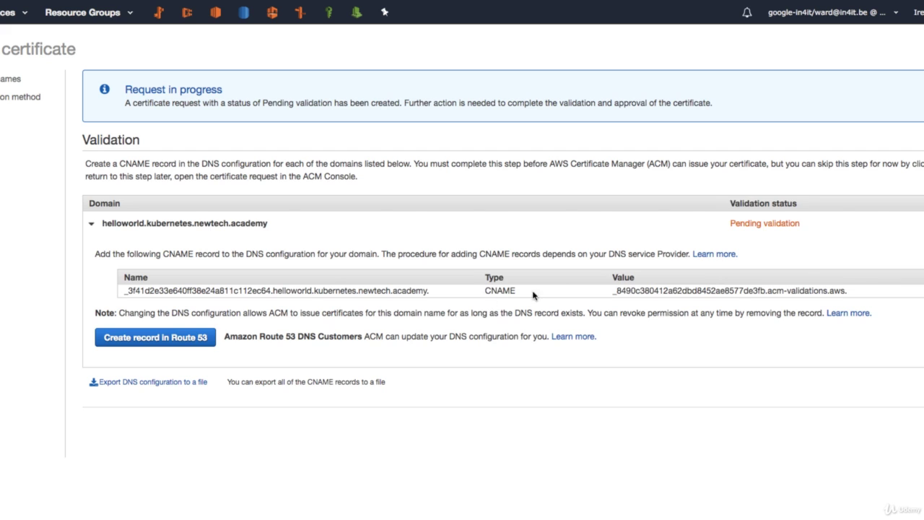
click(628, 292)
drag(148, 224, 287, 229)
click(210, 244)
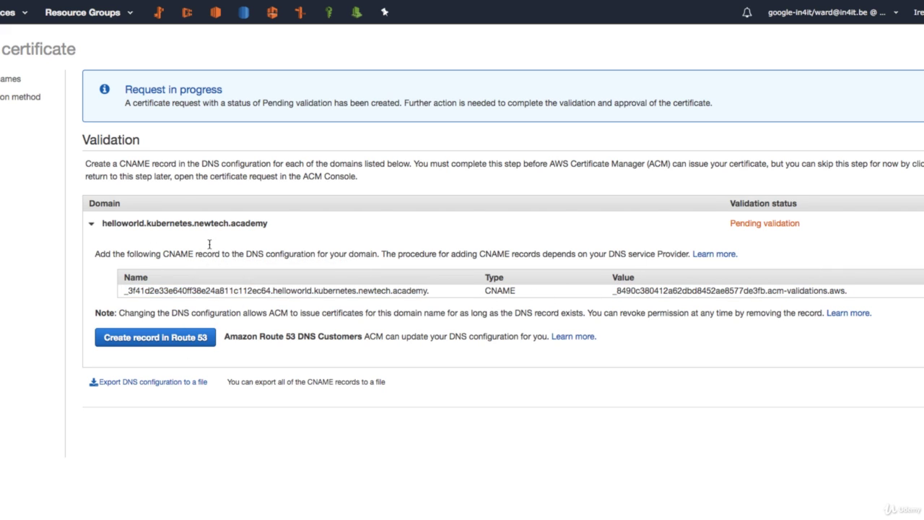
click(151, 341)
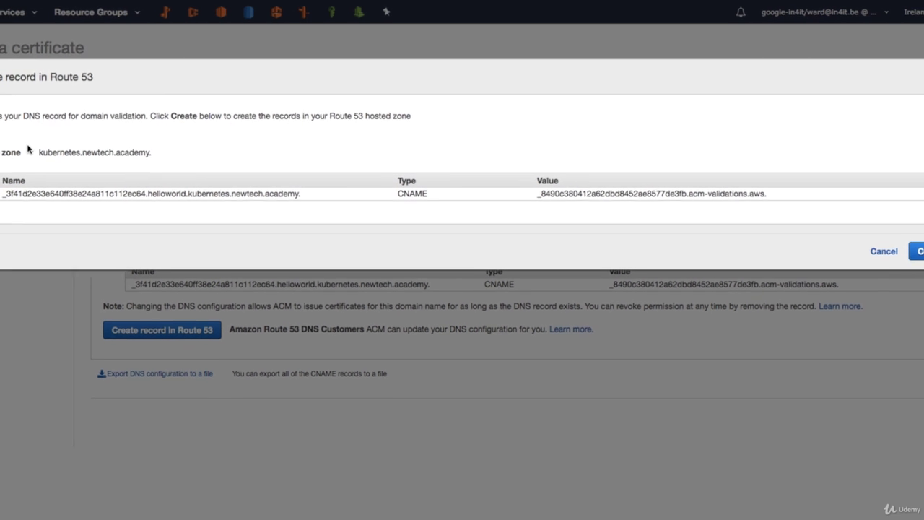
click(919, 251)
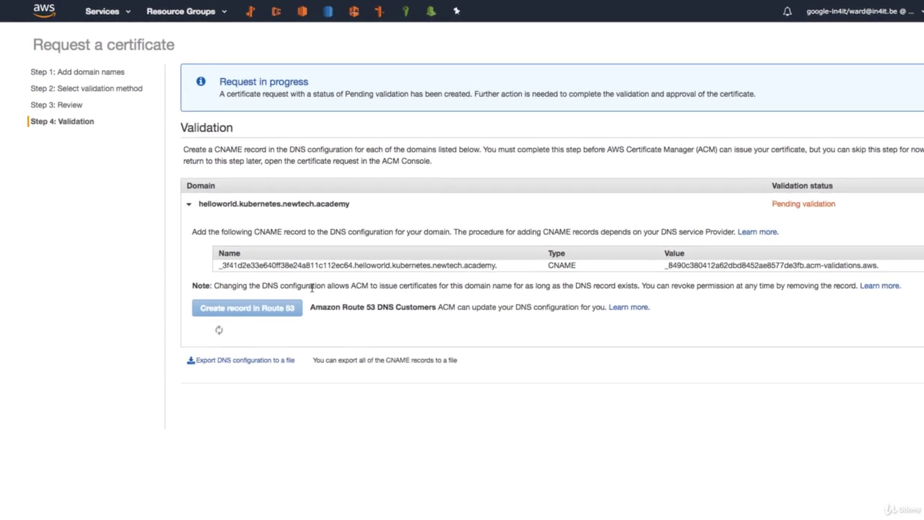
Open Route 53 in a separate browser tab and check the outcome of the DNS record creation in Certificate Manager.
click(116, 12)
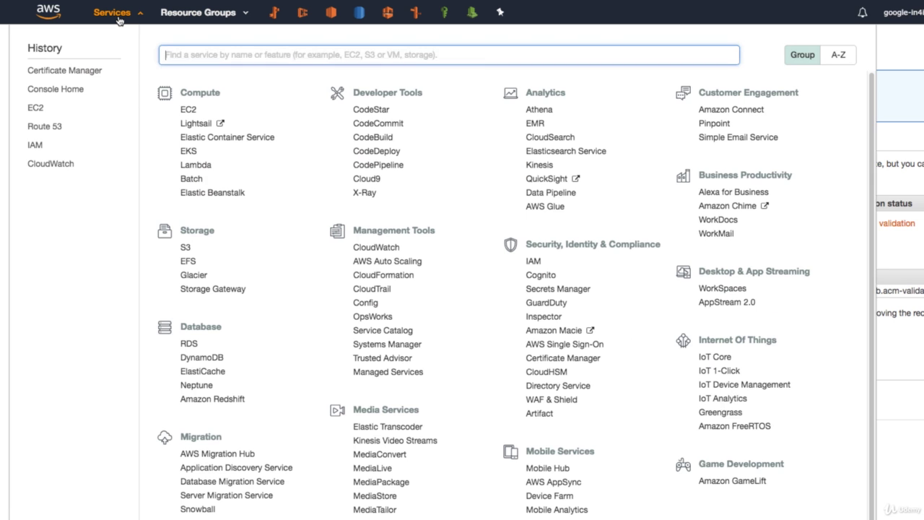
text(route 53)
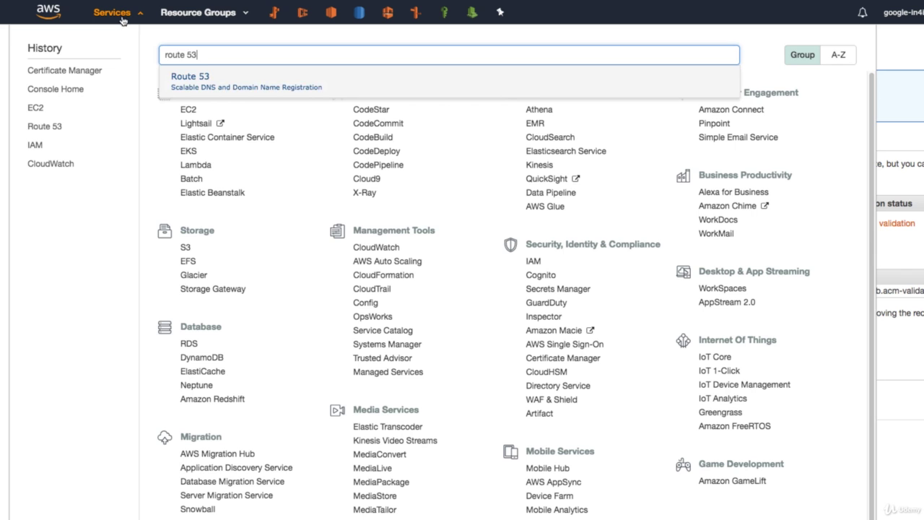
right_click(227, 90)
click(249, 91)
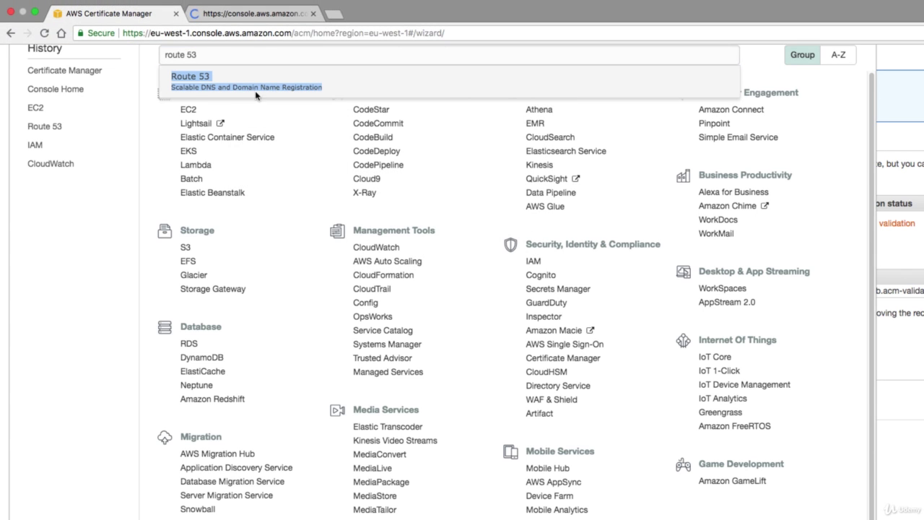
click(904, 396)
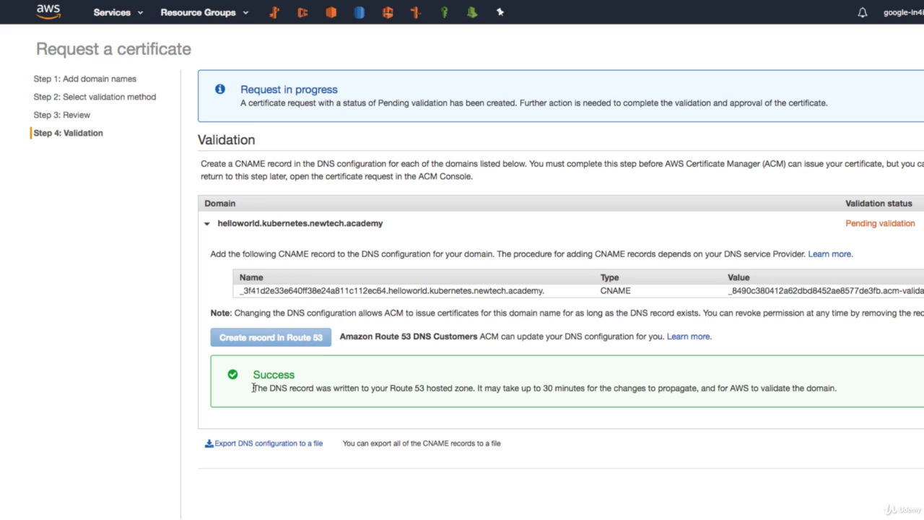
drag(254, 388, 473, 388)
click(462, 379)
Open the kubernetes.newtech.academy hosted zone in Route 53 and examine the certificate's validation CNAME record.
mouse_move(278, 3)
click(245, 27)
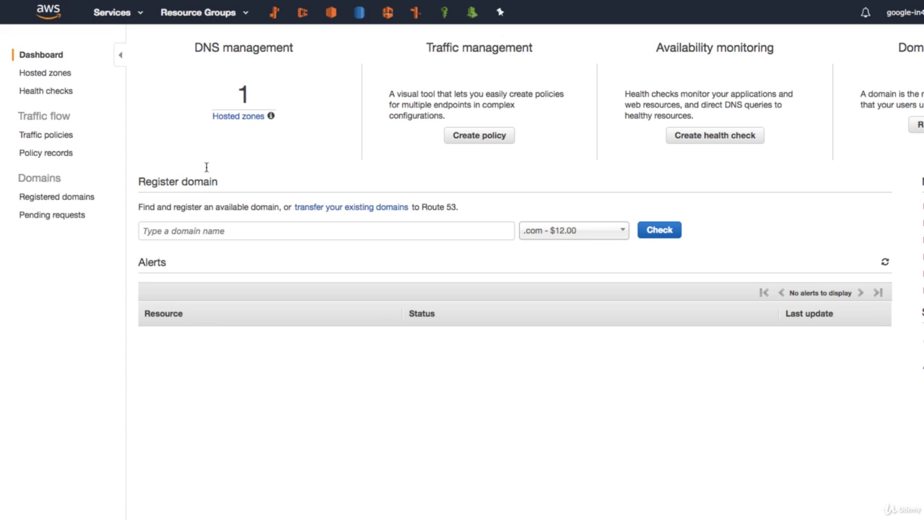
click(231, 122)
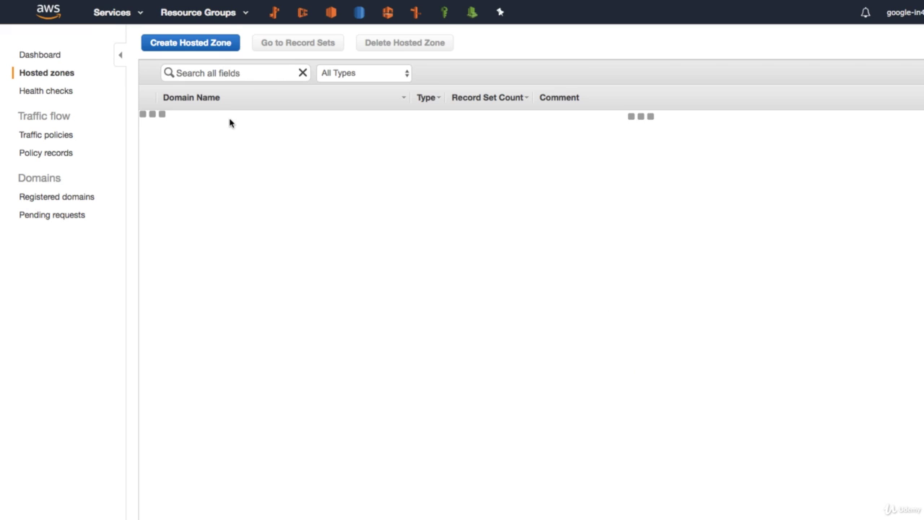
click(212, 122)
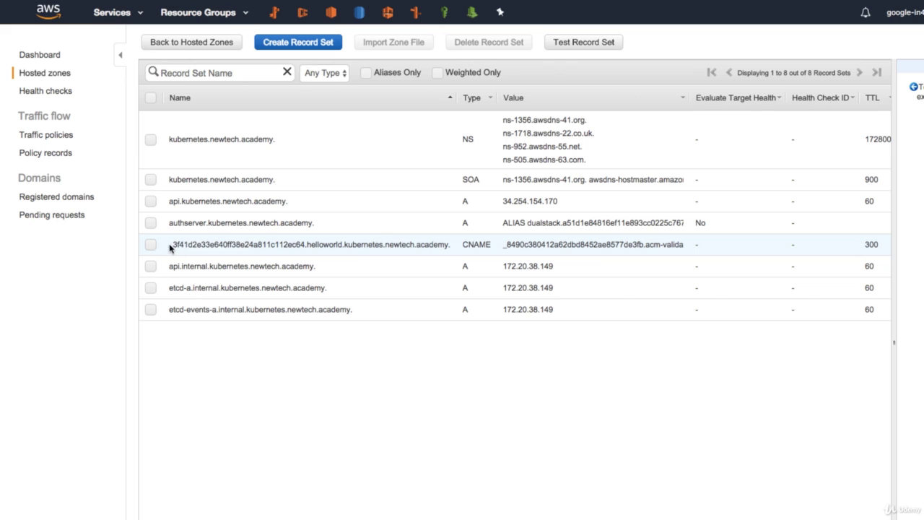
drag(170, 247, 654, 249)
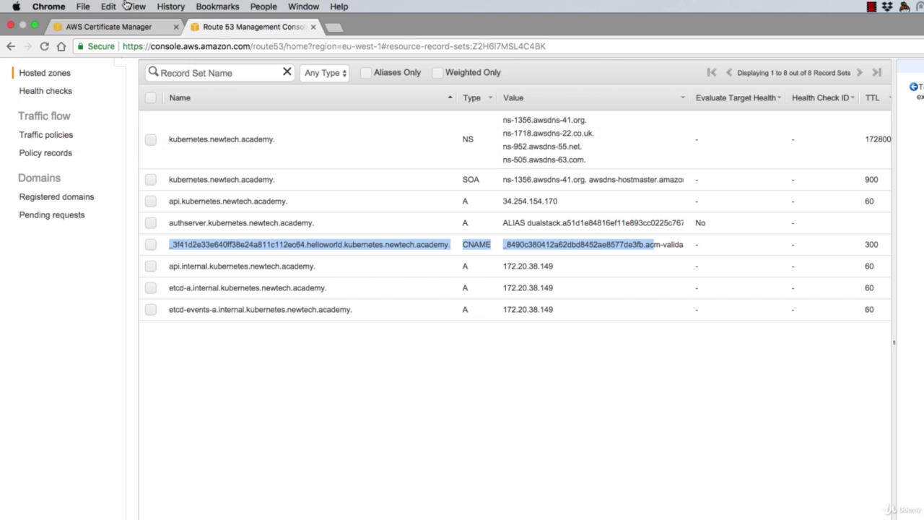
Return to Certificate Manager, finish the request wizard, and copy the helloworld certificate's ARN.
click(123, 27)
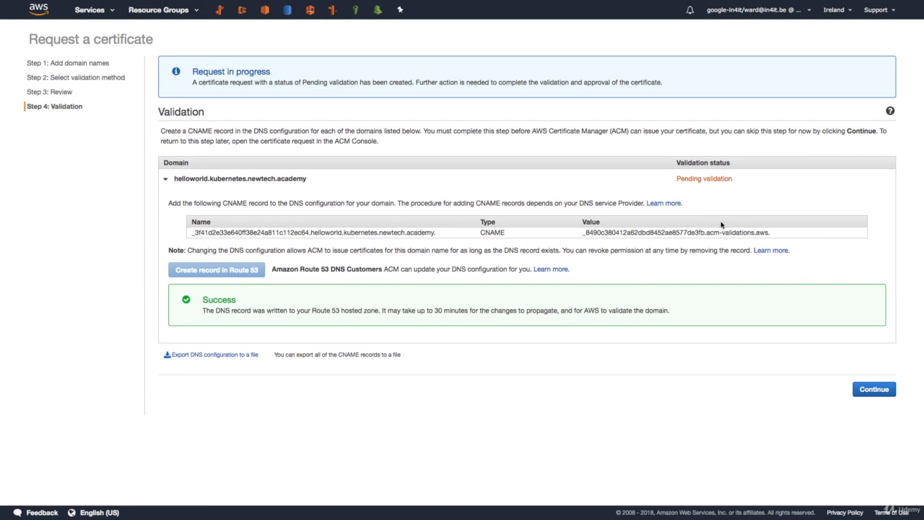
click(907, 404)
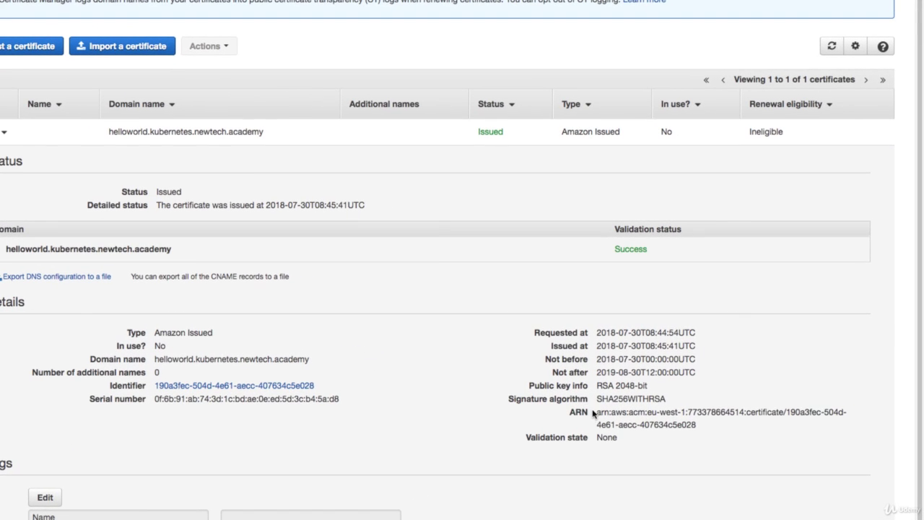
drag(595, 413, 722, 426)
key(super+c)
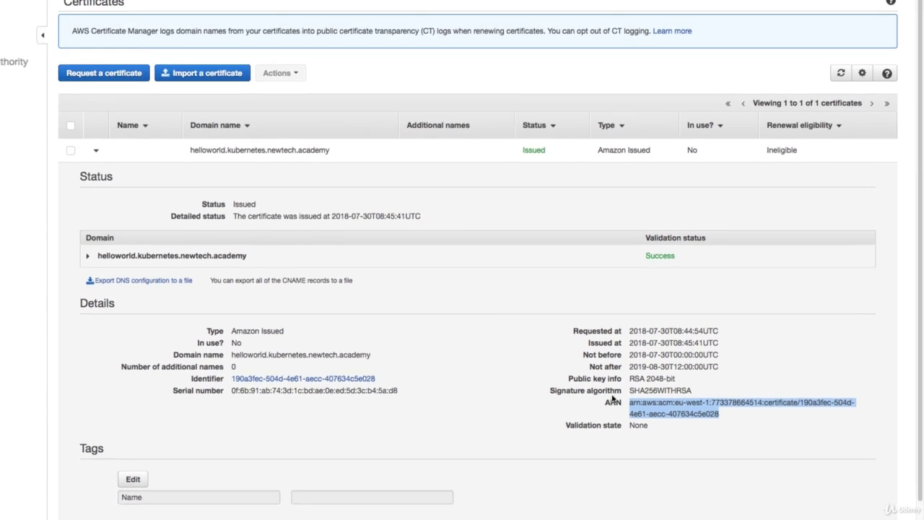
Switch to the terminal, change into the elb-tls directory, and list its files.
click(391, 340)
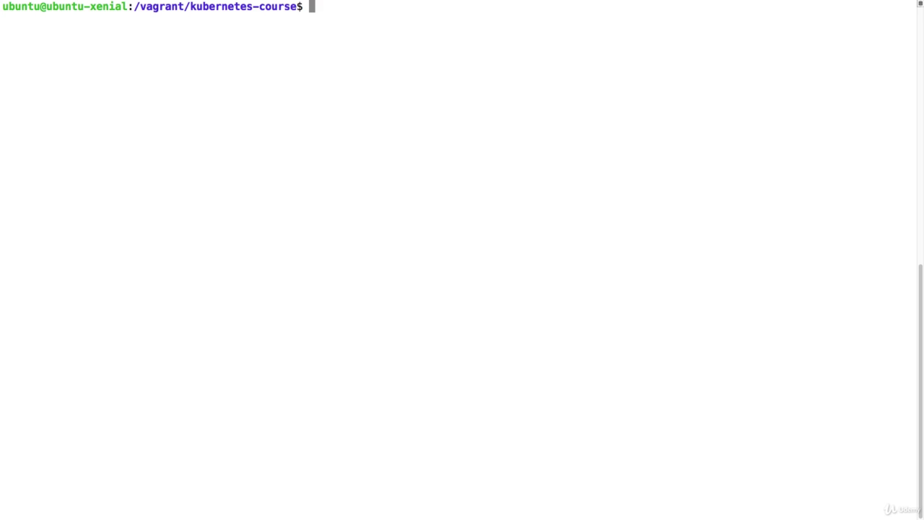
text(cd elb-tls/)
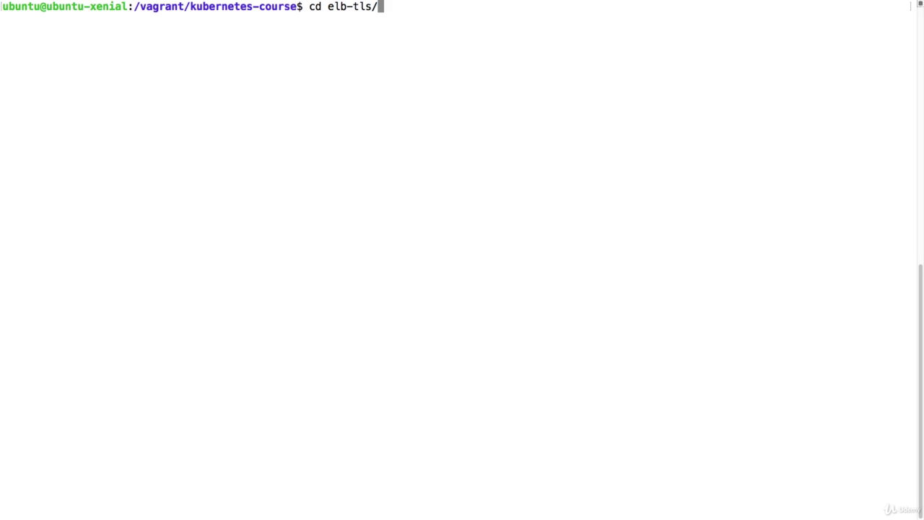
key(Return)
text(ls)
key(Return)
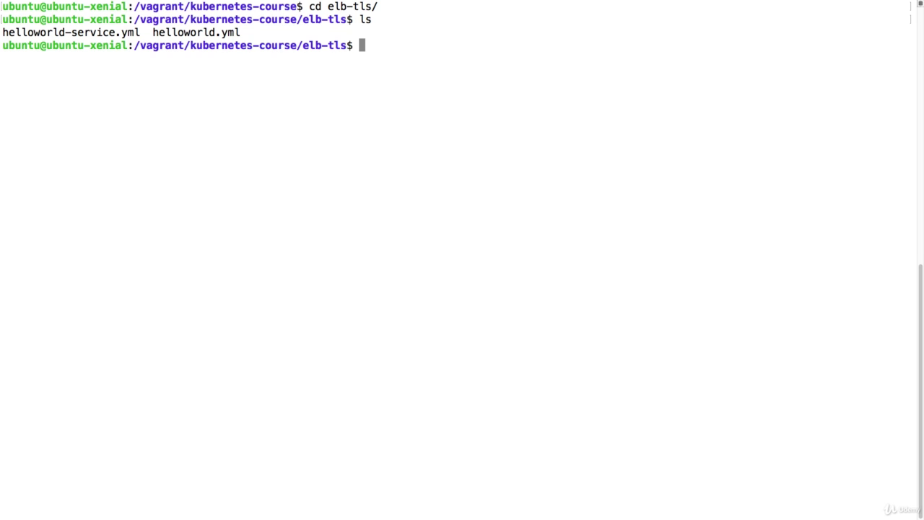
Open helloworld.yml in vim, review the helloworld deployment definition, and quit without changes.
text(vim helloworld.yml)
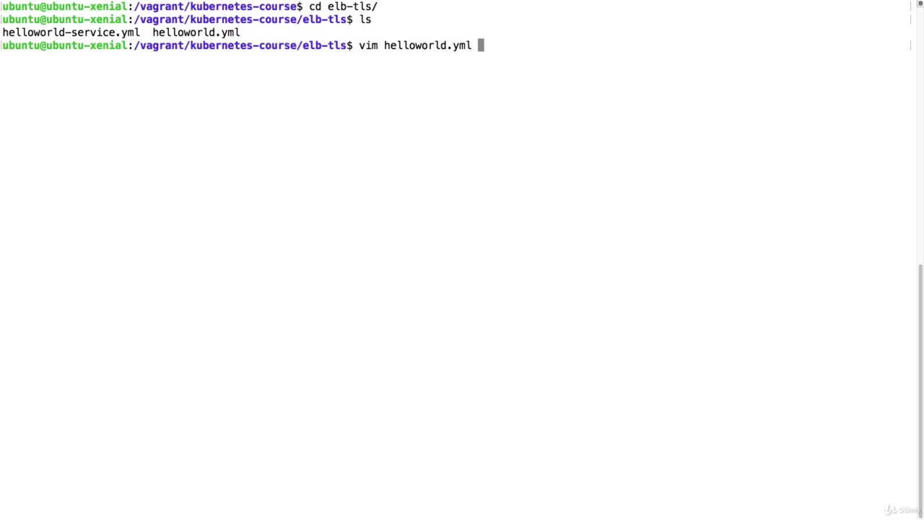
key(Return)
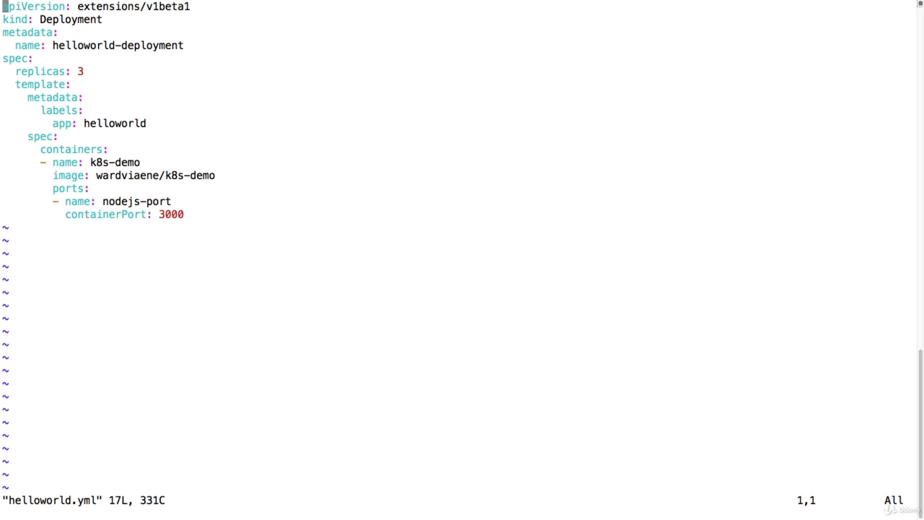
text(:q)
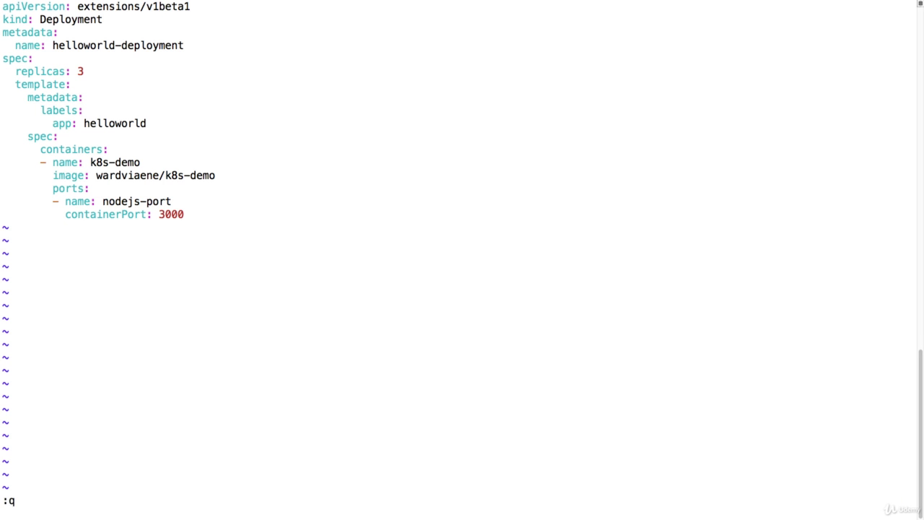
key(Return)
Open helloworld-service.yml in vim and replace the placeholder ARN in the aws-load-balancer-ssl-cert annotation with the copied certificate ARN.
text(vim helloworld-)
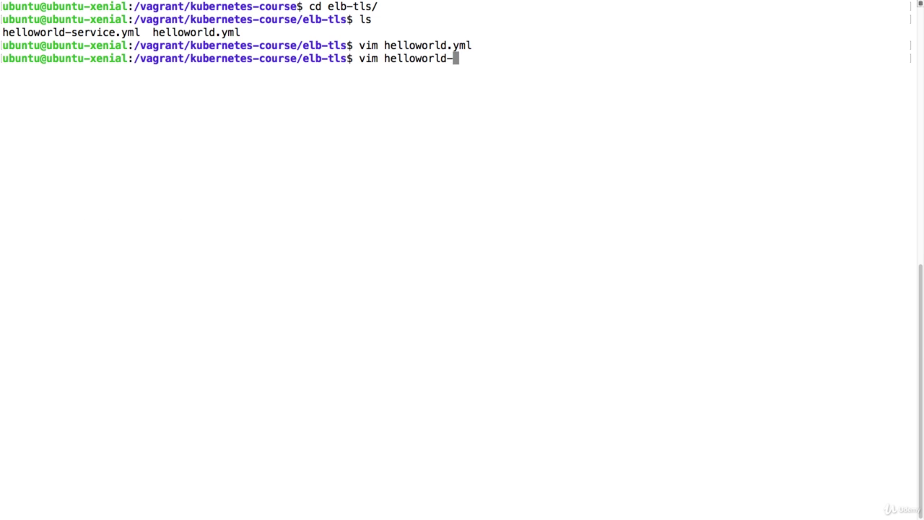
key(Tab)
key(Return)
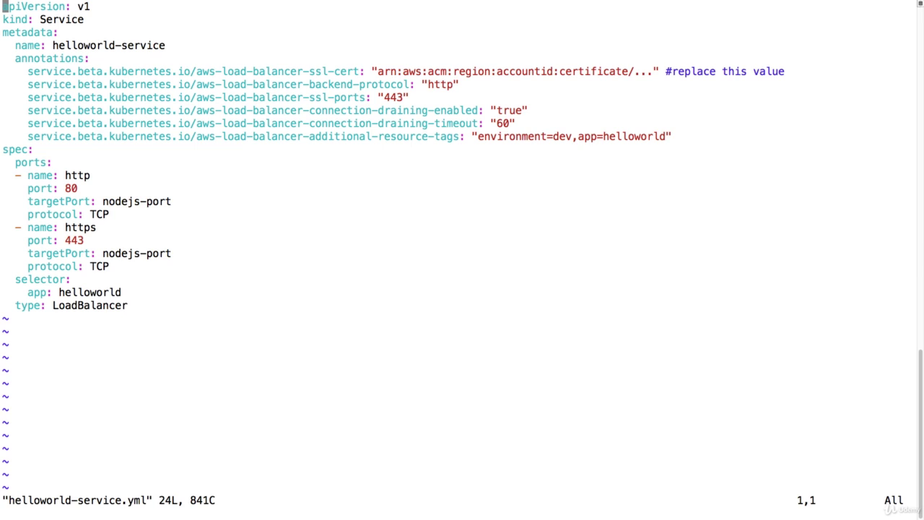
key(Down)
key(Down)
key(Down)
key(Down)
key(Right)
key(Right)
key(Right)
key(Right)
key(Right)
key(Right)
key(Right)
key(Right)
key(Right)
key(Right)
key(Right)
key(Right)
key(Right)
key(Right)
key(Right)
key(Right)
key(Right)
key(Right)
key(Right)
key(Right)
key(Right)
key(Right)
key(Right)
key(Right)
key(Right)
key(Right)
key(Right)
key(Right)
key(Right)
key(Right)
key(Right)
key(Right)
key(Right)
key(Right)
key(Right)
key(Right)
key(Right)
key(Right)
key(Right)
key(Right)
key(v)
key(Right)
key(Right)
key(Right)
key(Right)
key(Right)
key(Right)
key(Right)
key(Right)
key(Right)
key(Right)
key(Right)
key(Right)
key(Right)
key(Right)
key(Right)
key(Right)
key(Right)
key(Right)
key(Right)
key(Right)
key(Right)
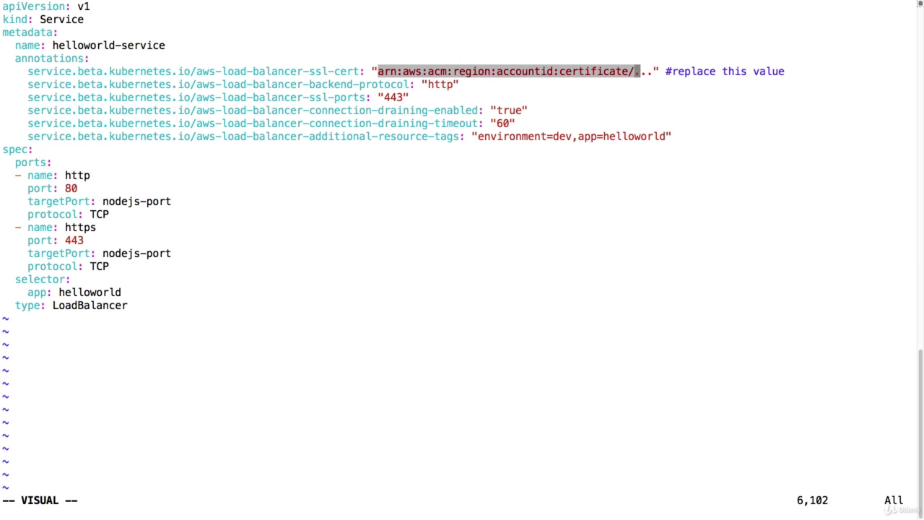
key(c)
key(super+v)
key(Escape)
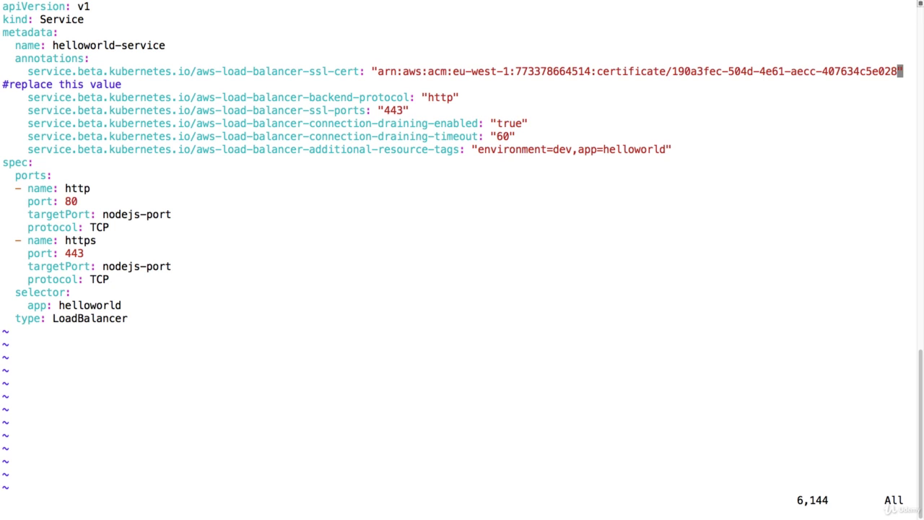
Examine the service's remaining load balancer annotations: backend protocol, SSL ports, connection draining, and additional resource tags.
key(Down)
key(Left)
key(Left)
key(Left)
key(Left)
key(Left)
key(Left)
key(Left)
key(Left)
key(Left)
key(Left)
key(Left)
key(Left)
key(Left)
key(Left)
key(Left)
key(Left)
key(Down)
key(Up)
key(j)
key(shift+v)
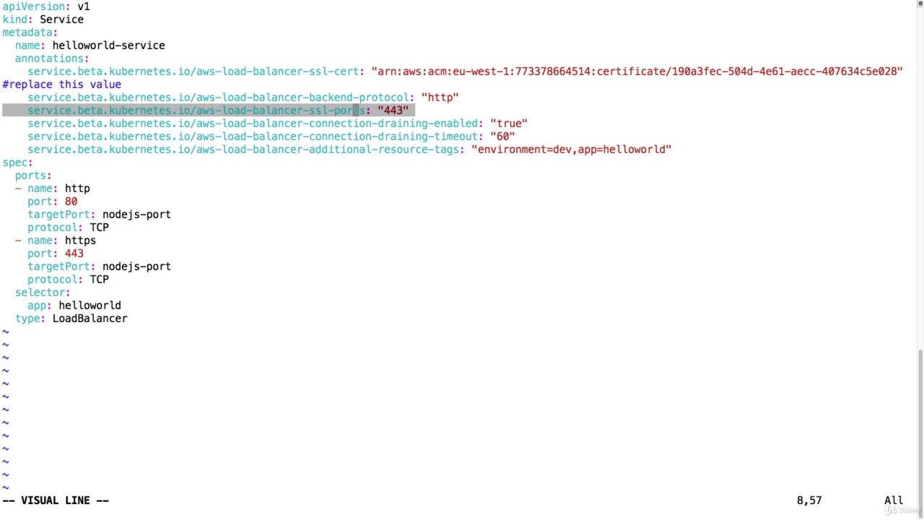
key(Escape)
key(j)
key(shift+v)
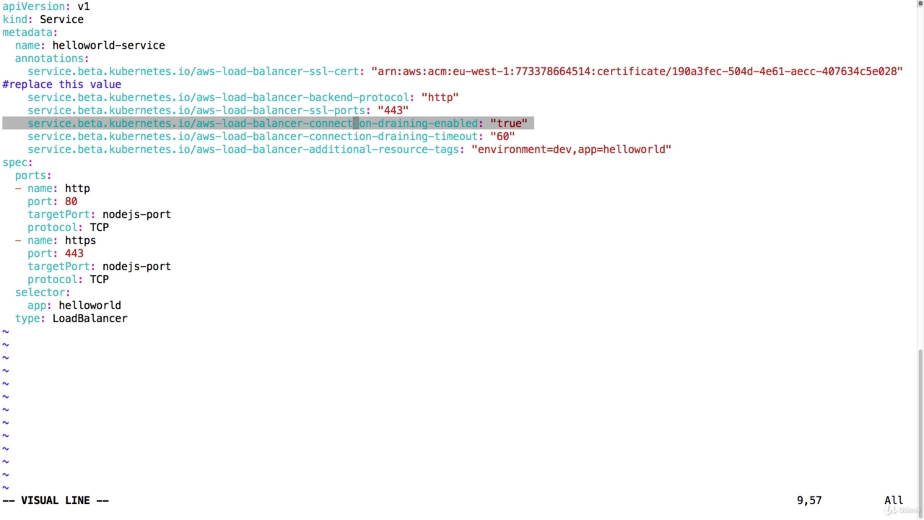
key(j)
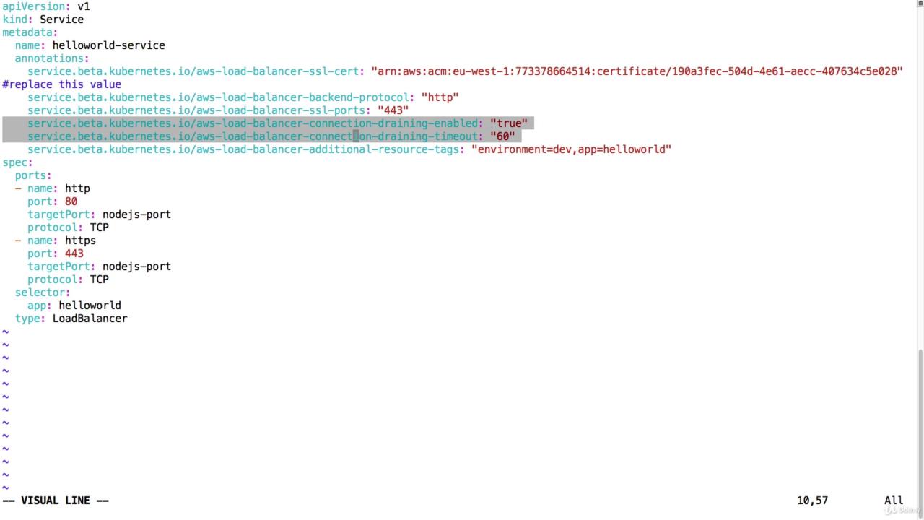
key(Escape)
key(j)
key(shift+v)
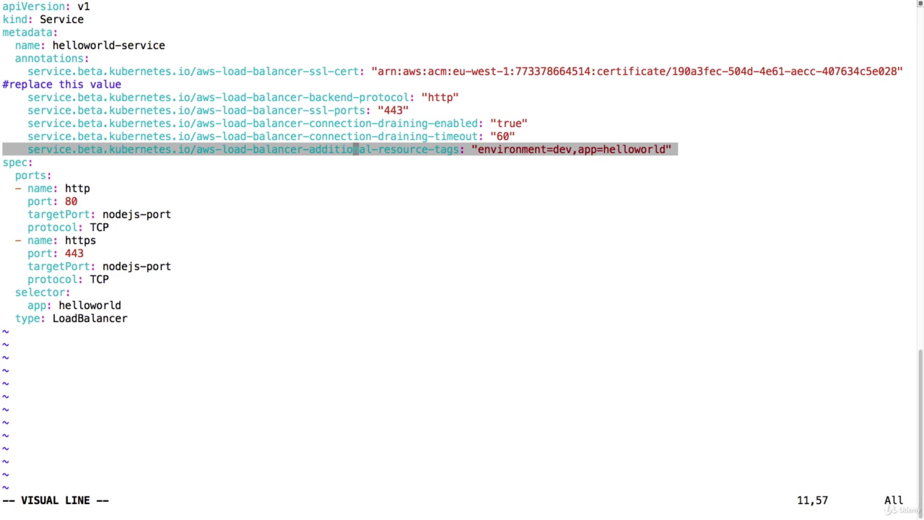
key(Escape)
key(j)
key(j)
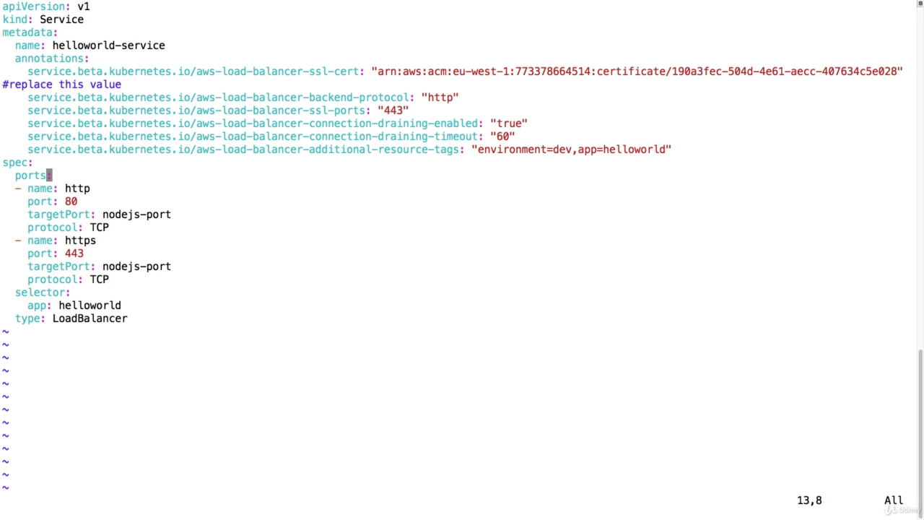
Examine the http and https port entries in the service spec, including their port and targetPort lines.
key(j)
key(shift+v)
key(j)
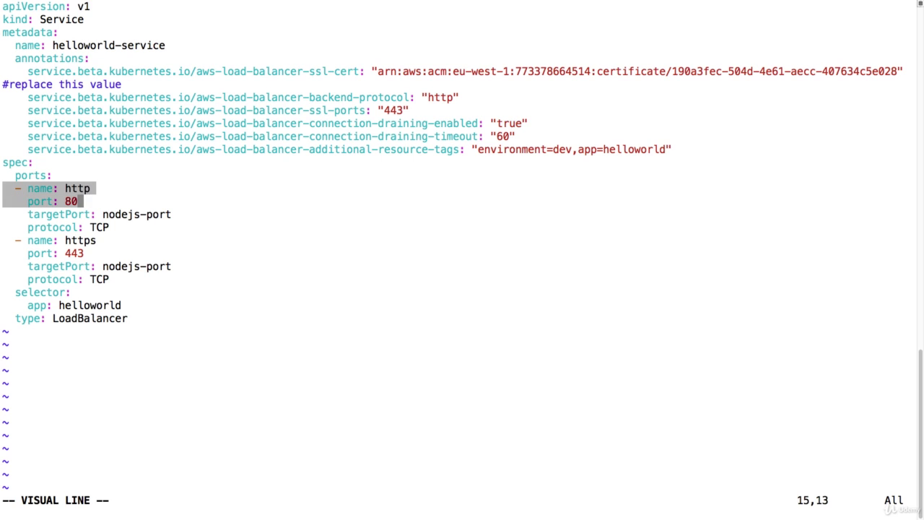
key(j)
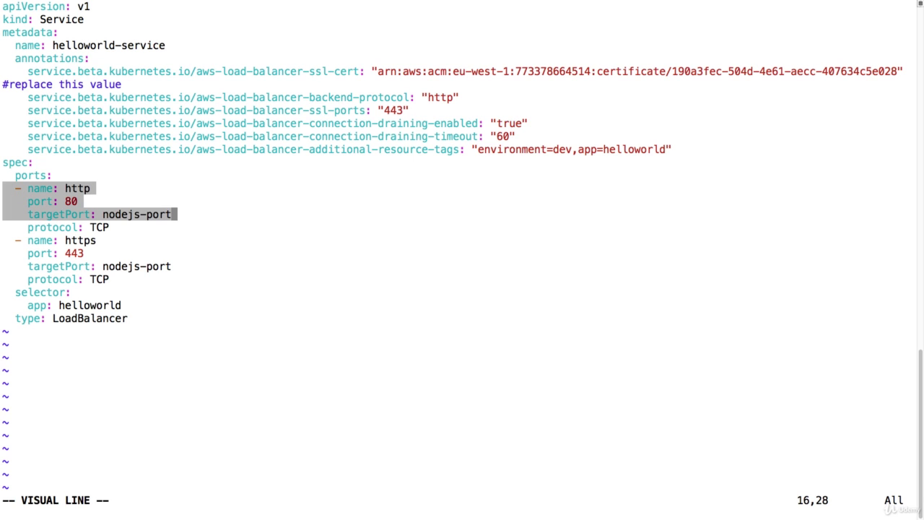
key(Escape)
key(j)
key(j)
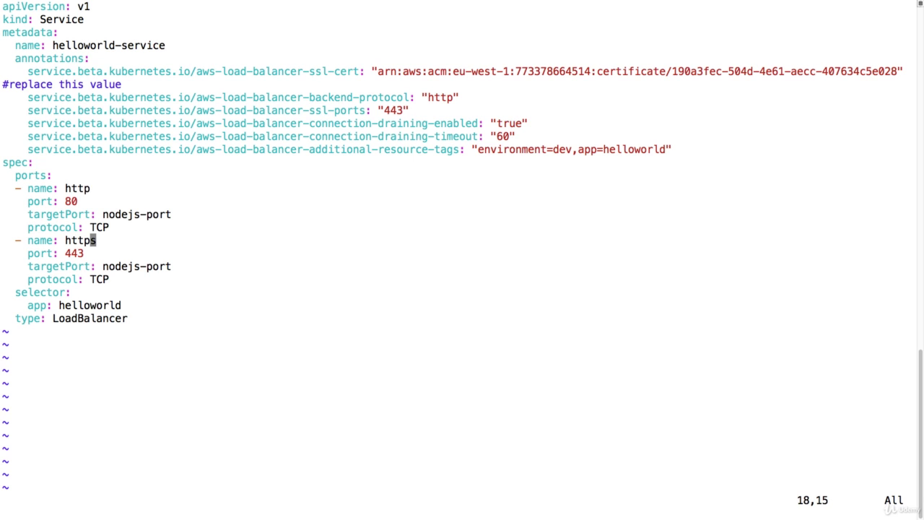
key(shift+v)
key(j)
key(Escape)
key(j)
key(shift+v)
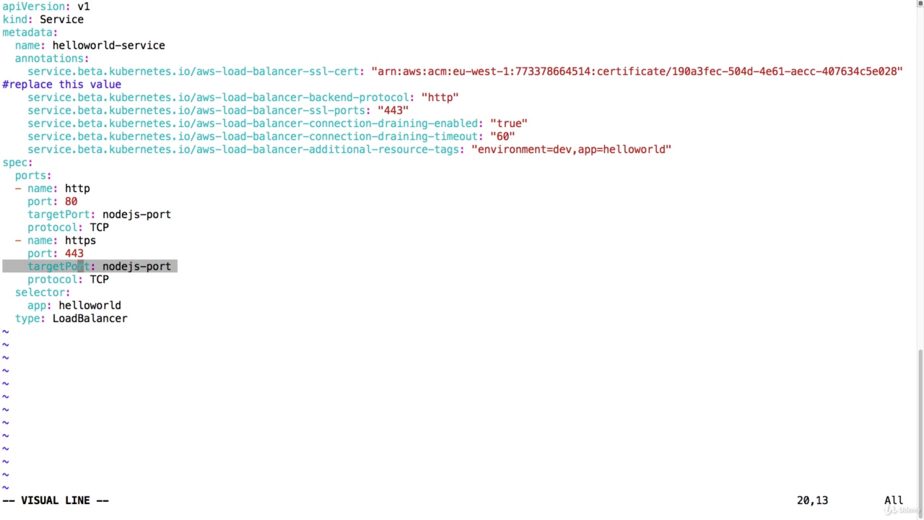
Save helloworld-service.yml and quit vim.
key(Escape)
text(:wq)
key(Return)
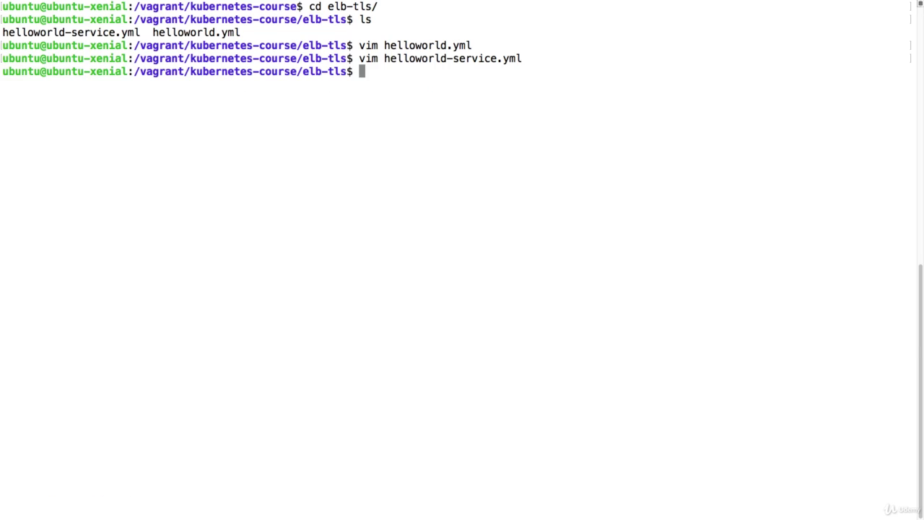
Create the deployment from helloworld.yml with kubectl create -f.
text(kubectl create -f)
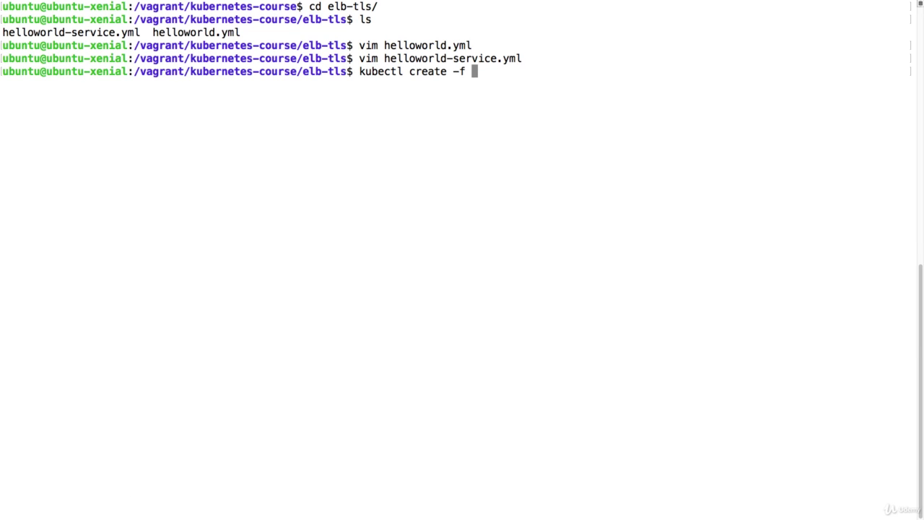
text( helloworld.yml)
key(Return)
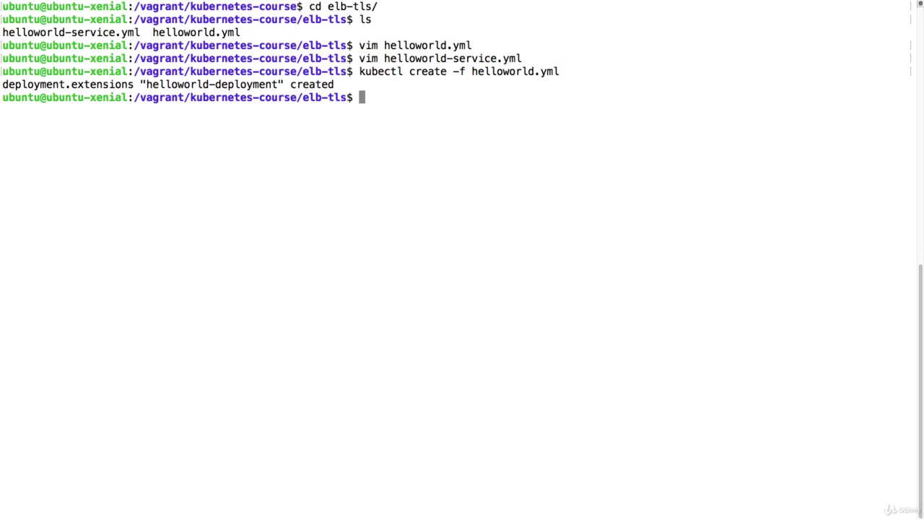
Create the load balancer service from helloworld-service.yml with kubectl create -f.
key(Up)
key(BackSpace)
key(BackSpace)
key(BackSpace)
key(BackSpace)
text(-service.yml)
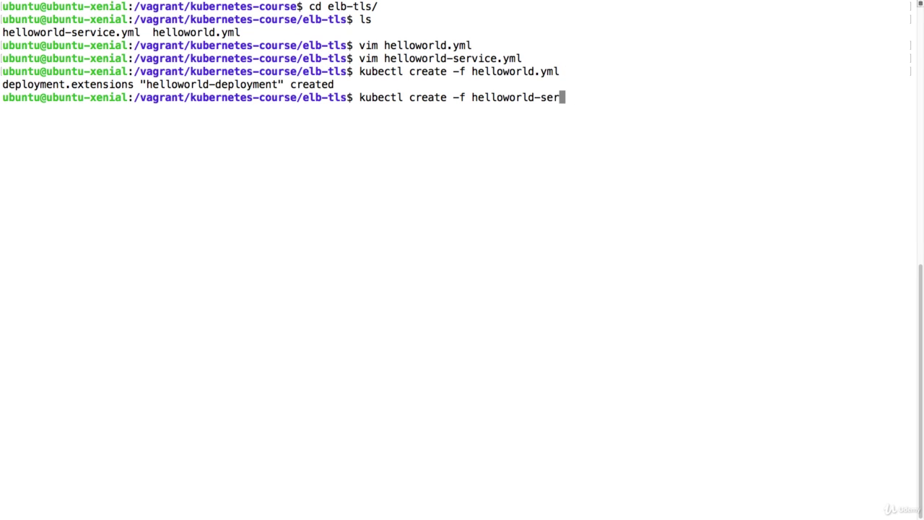
key(Return)
List the services with kubectl get services -o wide and examine the external hostname of helloworld-service.
text(k)
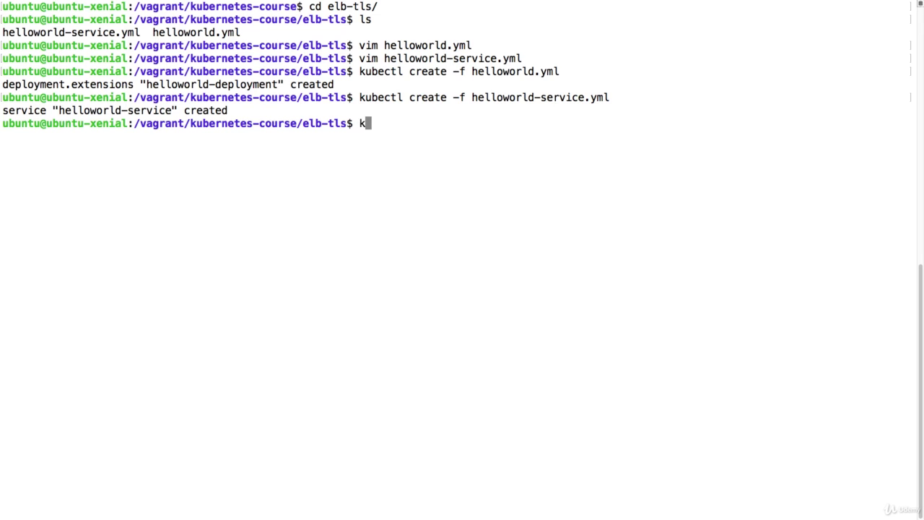
text(ubectl get services -o wide)
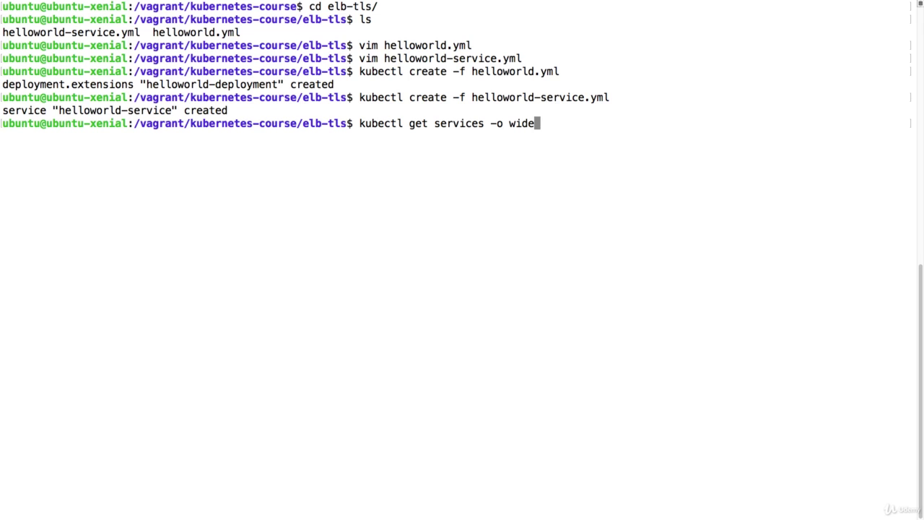
key(Return)
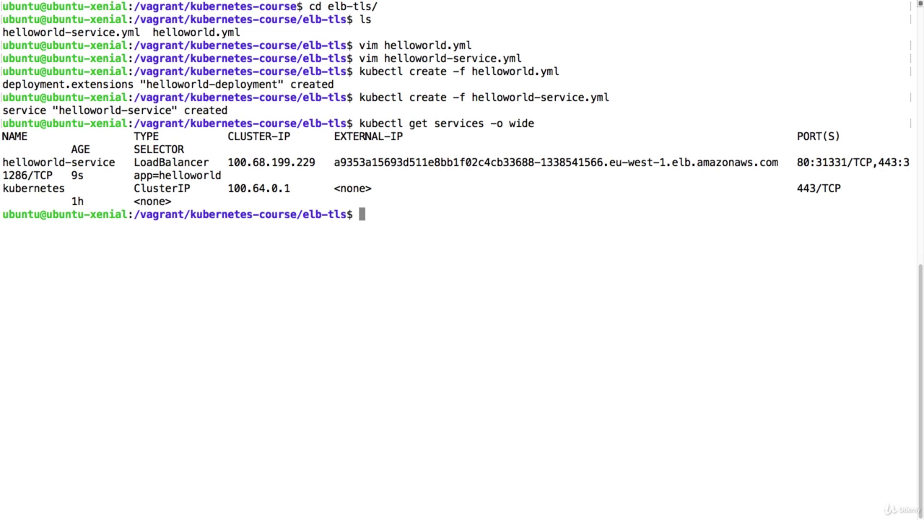
double_click(339, 163)
drag(340, 163, 693, 164)
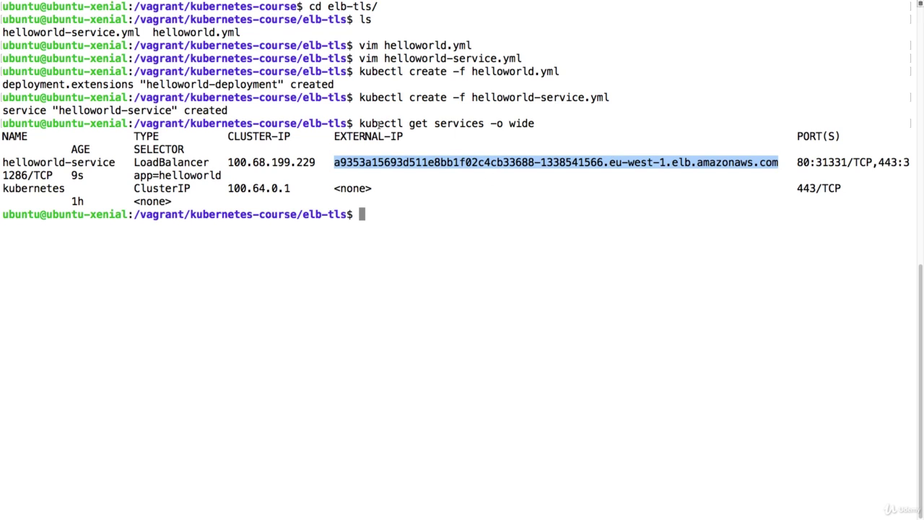
click(392, 188)
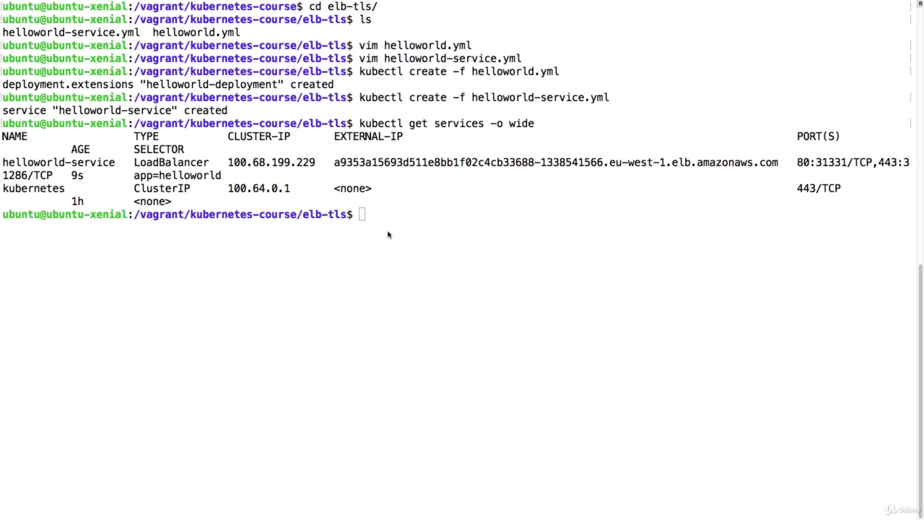
Switch to the AWS console in the browser and open the kubernetes.newtech.academy hosted zone in Route 53.
click(620, 299)
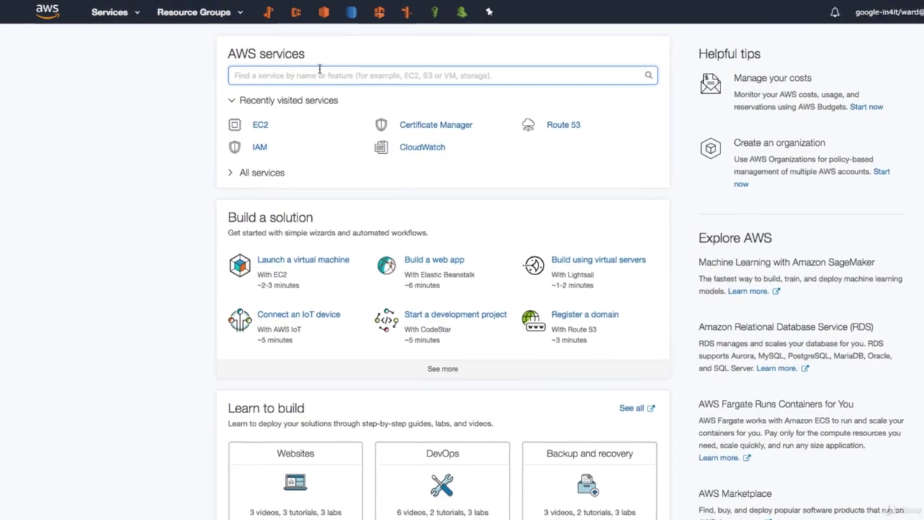
text(rout)
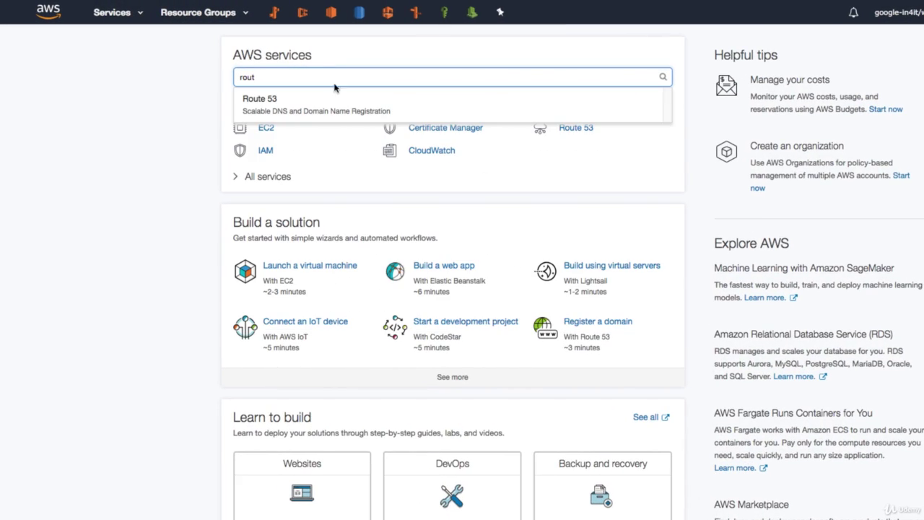
click(338, 104)
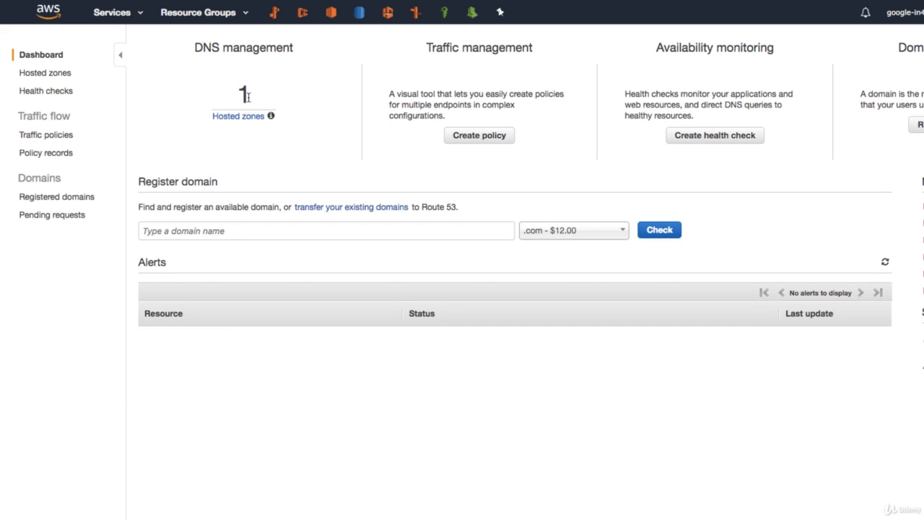
click(239, 115)
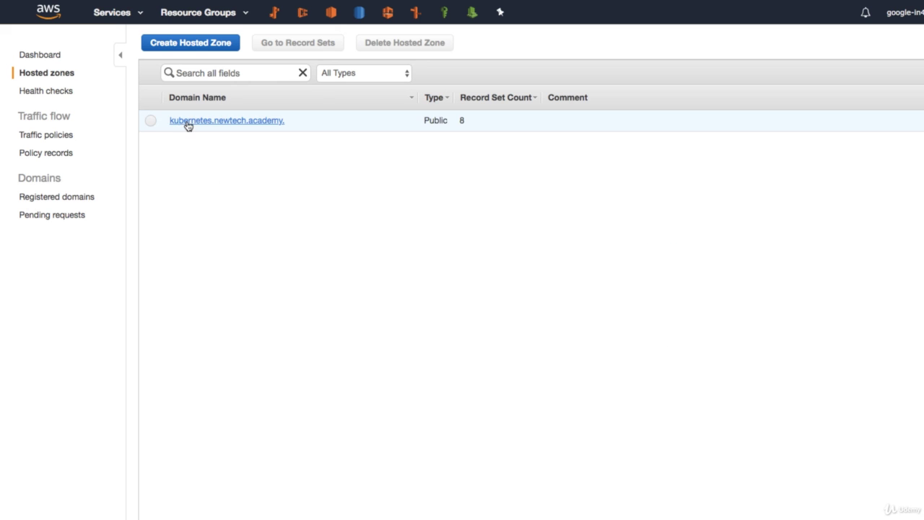
click(186, 123)
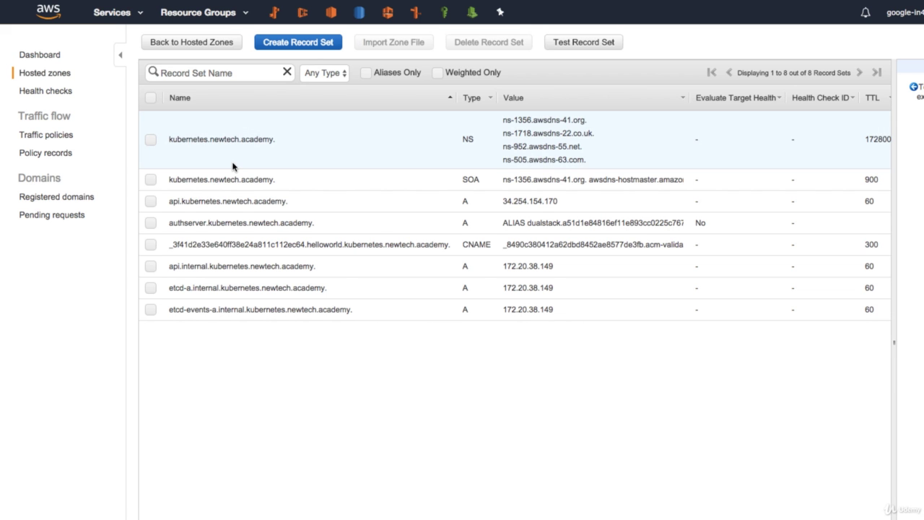
Fill in a new record set named helloworld, type A – IPv4 address, as an alias targeting the ELB Classic load balancer beginning a9353a15693d511e8bb1f02c4cb33688.
click(307, 44)
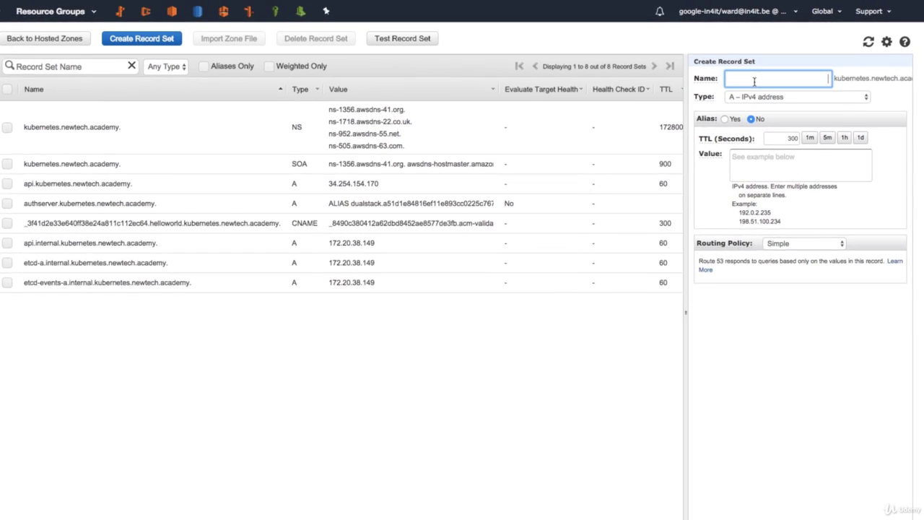
text(helloworld)
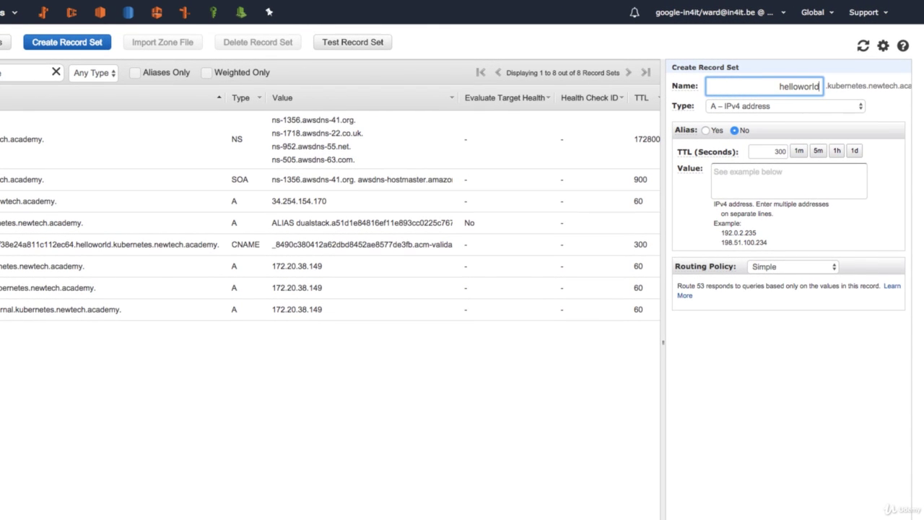
click(800, 106)
click(688, 155)
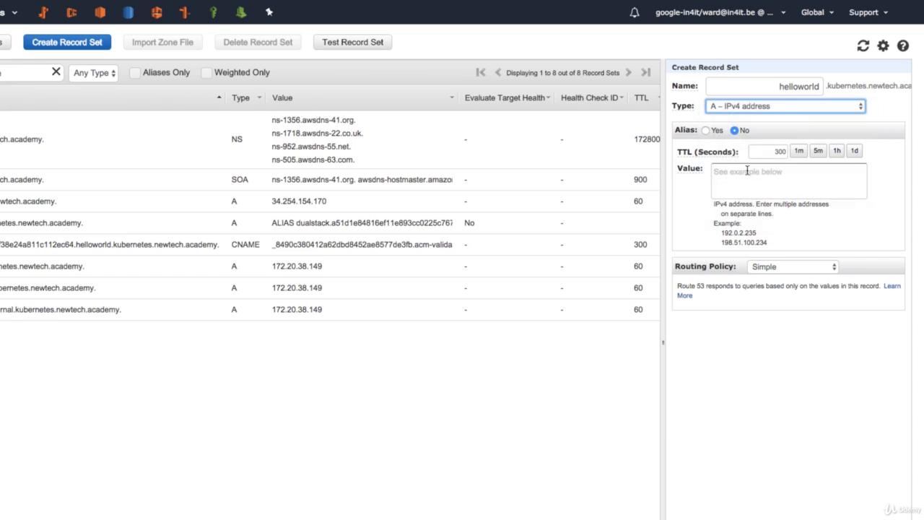
click(707, 131)
click(792, 151)
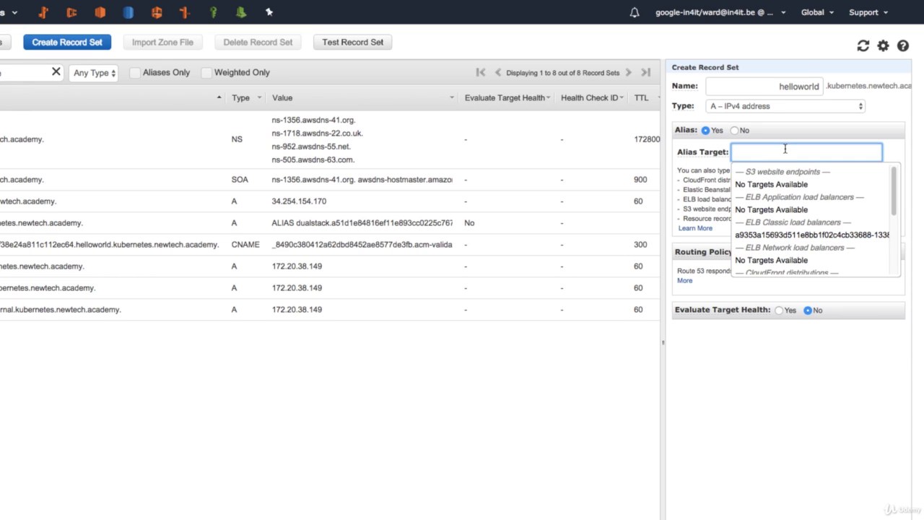
click(764, 236)
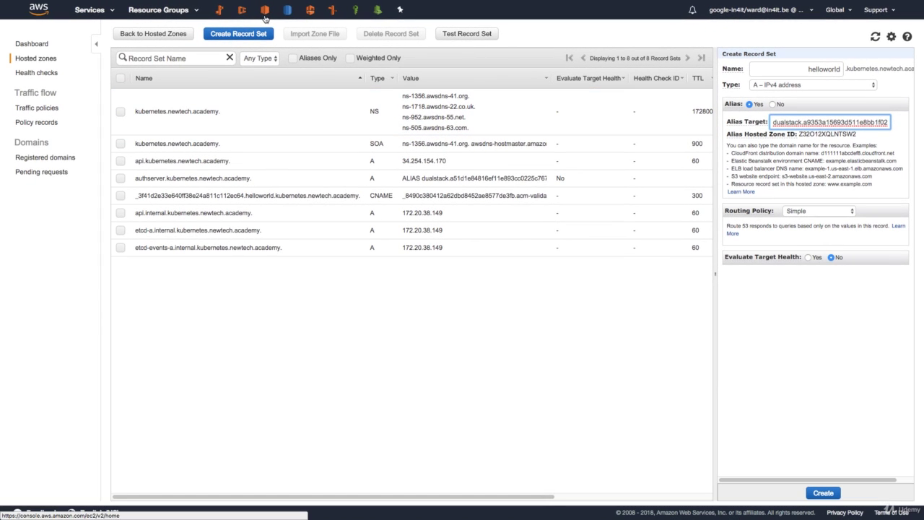
Open EC2 in a new browser tab, go to its load balancers and widen the DNS name column to read the full hostname.
click(90, 11)
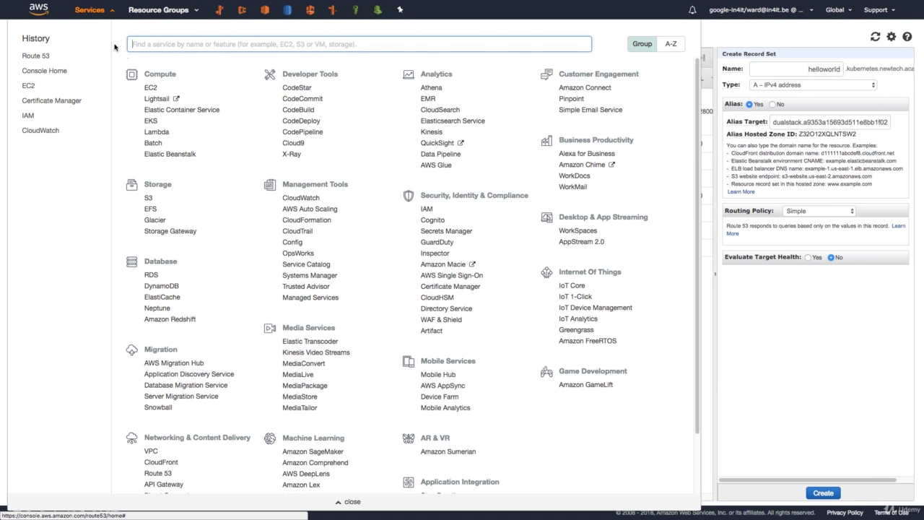
right_click(151, 88)
click(191, 92)
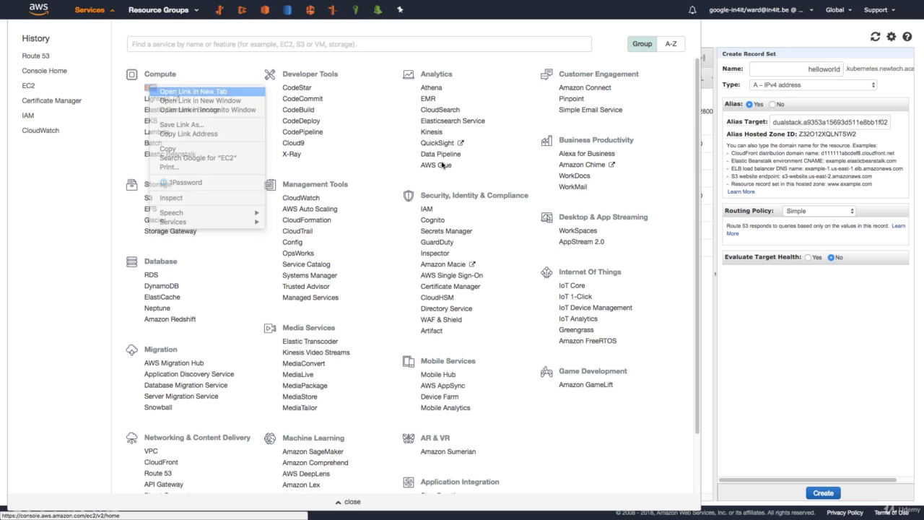
click(704, 297)
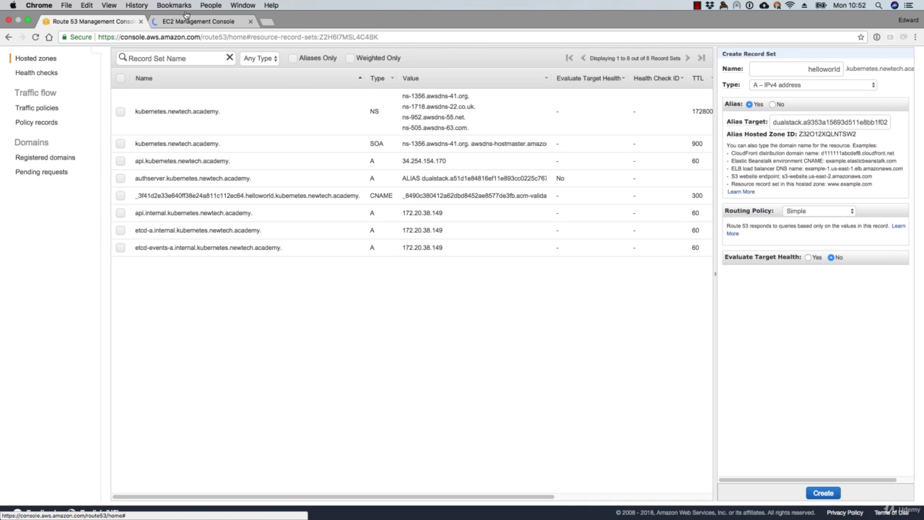
click(187, 21)
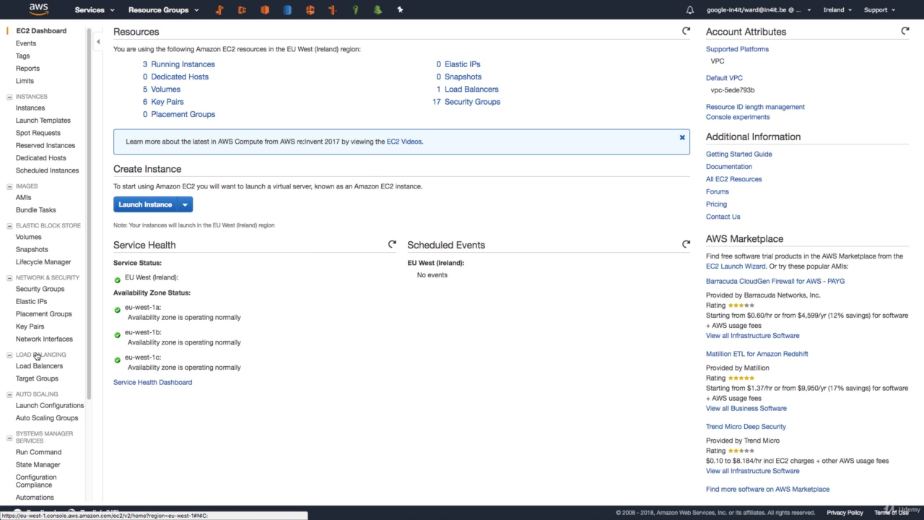
click(40, 367)
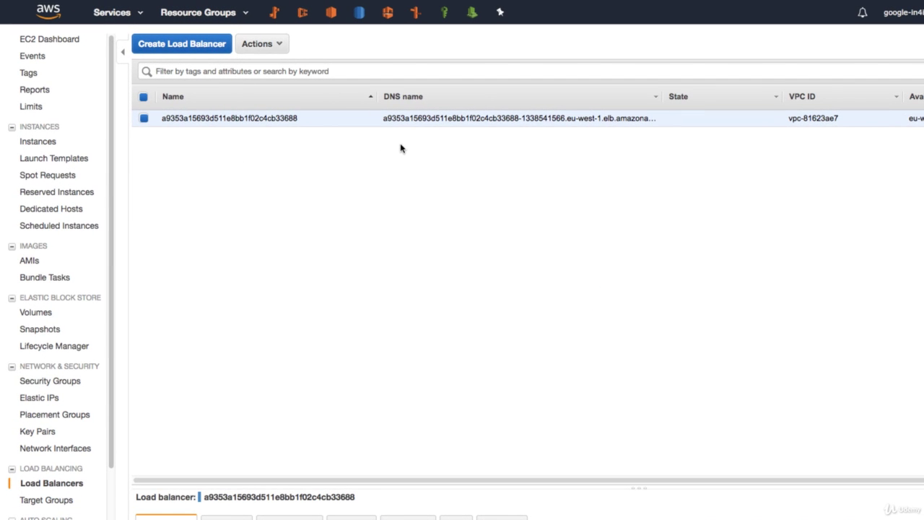
click(664, 98)
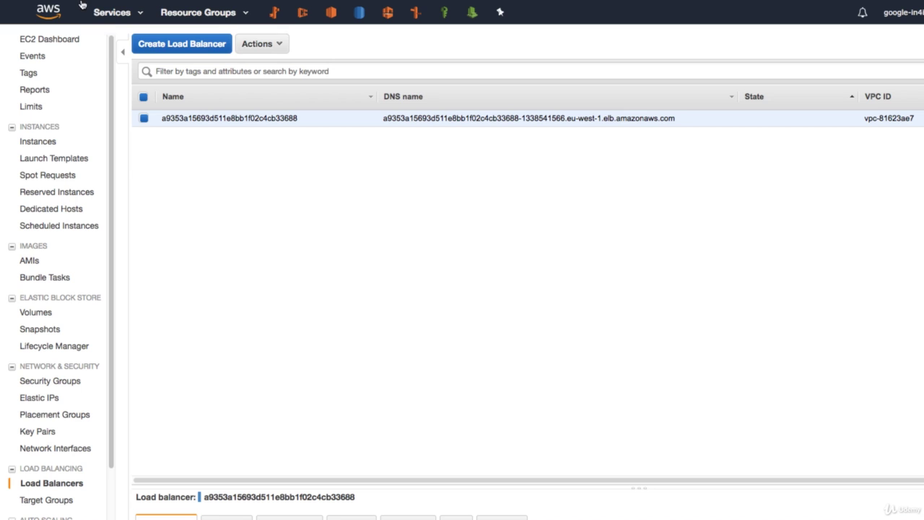
Return to Route 53, create the prepared helloworld record set and check the new record's name and alias target.
mouse_move(86, 5)
click(71, 27)
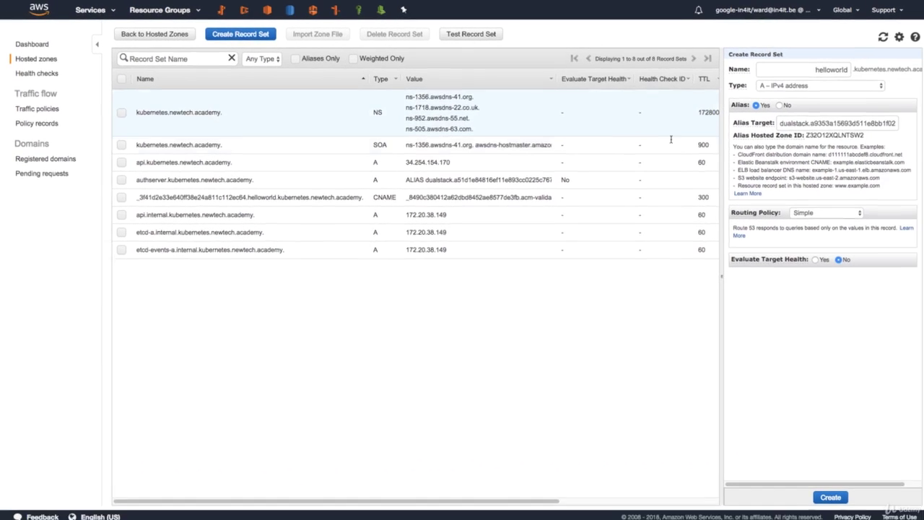
click(821, 494)
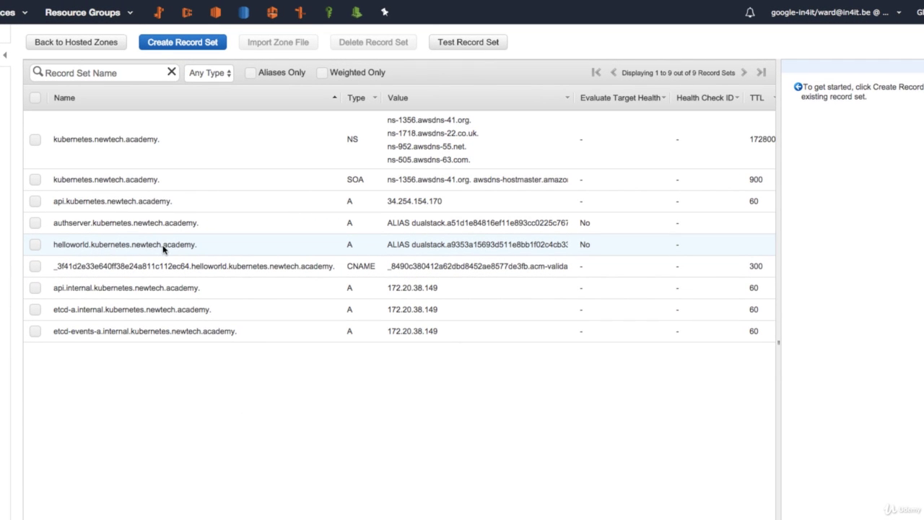
double_click(417, 247)
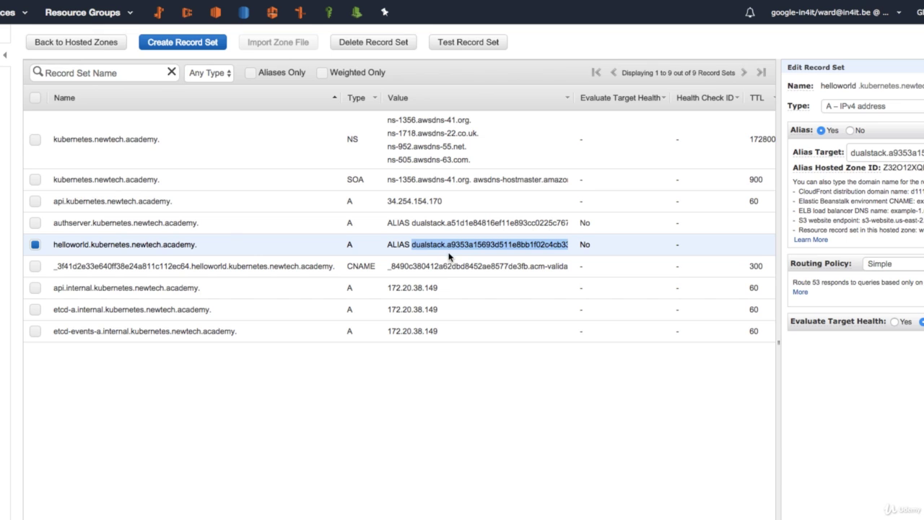
click(179, 251)
drag(179, 247, 73, 248)
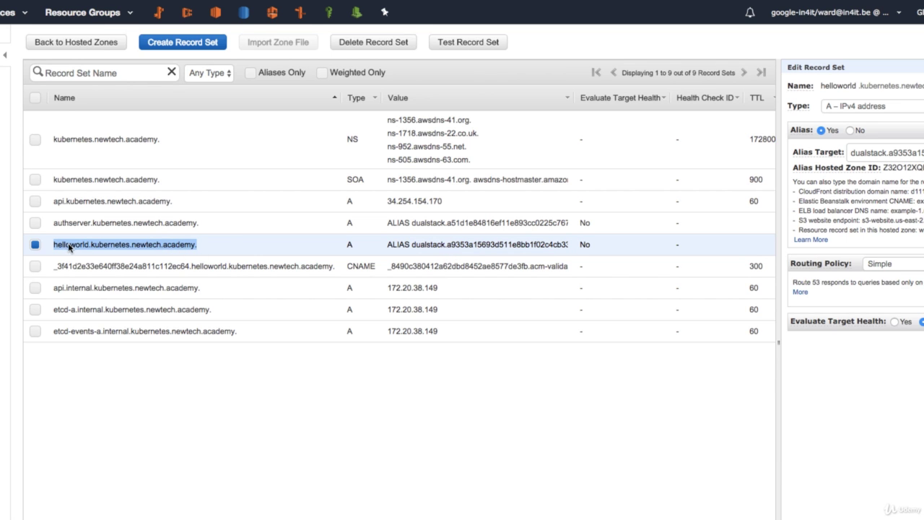
Enlarge the load balancer's details in EC2 and examine its instances, its HTTP and HTTPS listeners with the SSL certificate, and its tags.
click(162, 26)
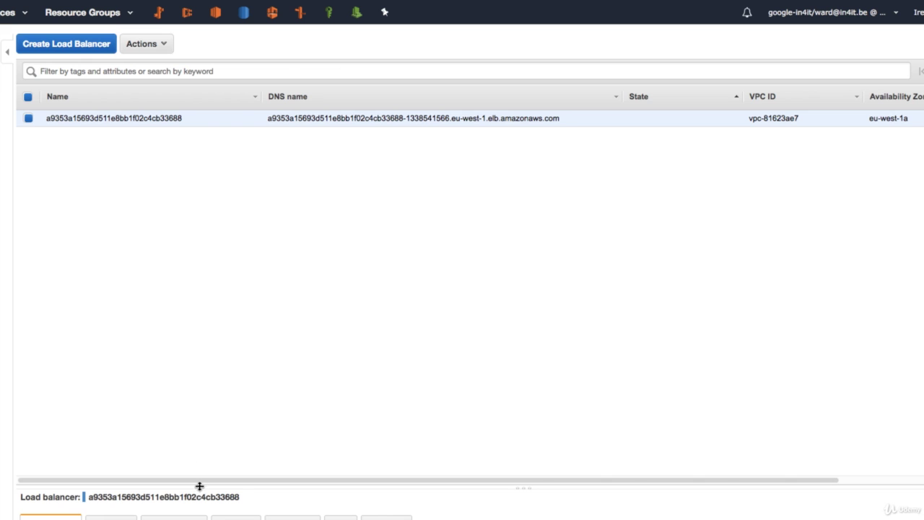
drag(200, 486, 244, 216)
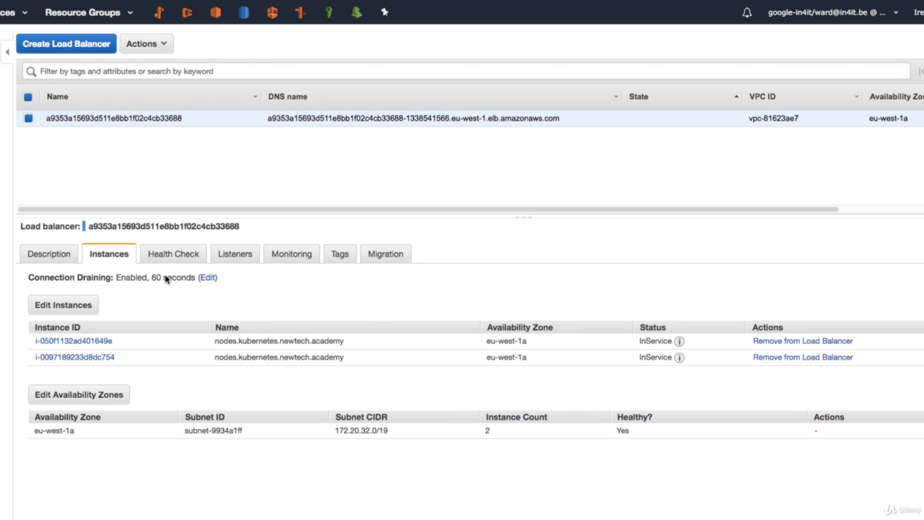
click(239, 259)
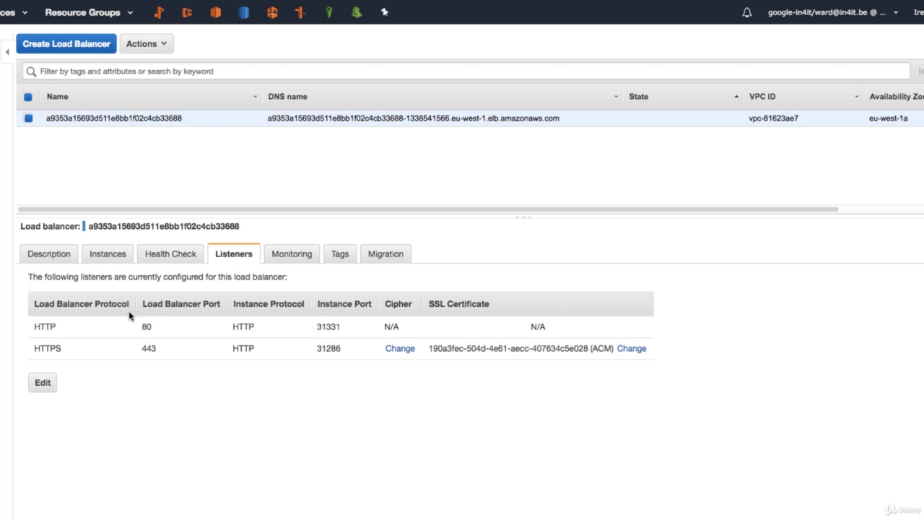
double_click(36, 327)
double_click(145, 326)
double_click(36, 350)
double_click(147, 348)
drag(430, 348, 570, 350)
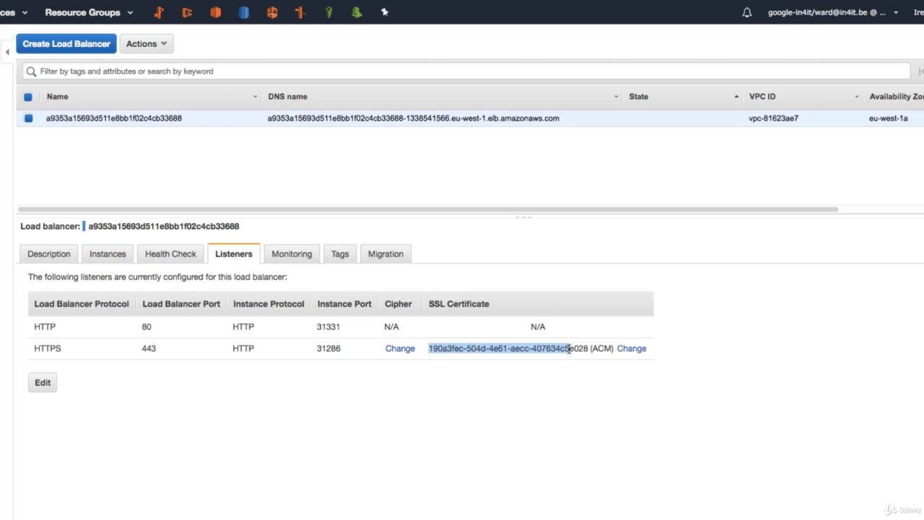
click(570, 349)
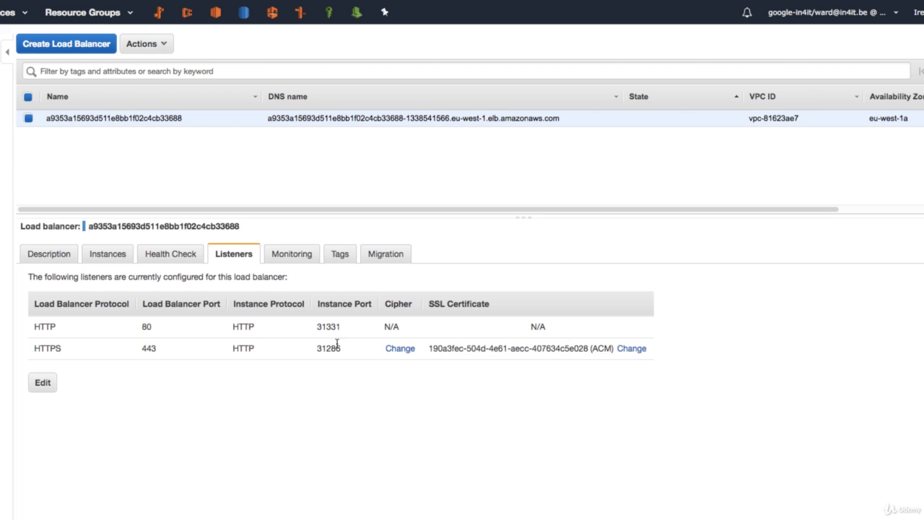
click(339, 257)
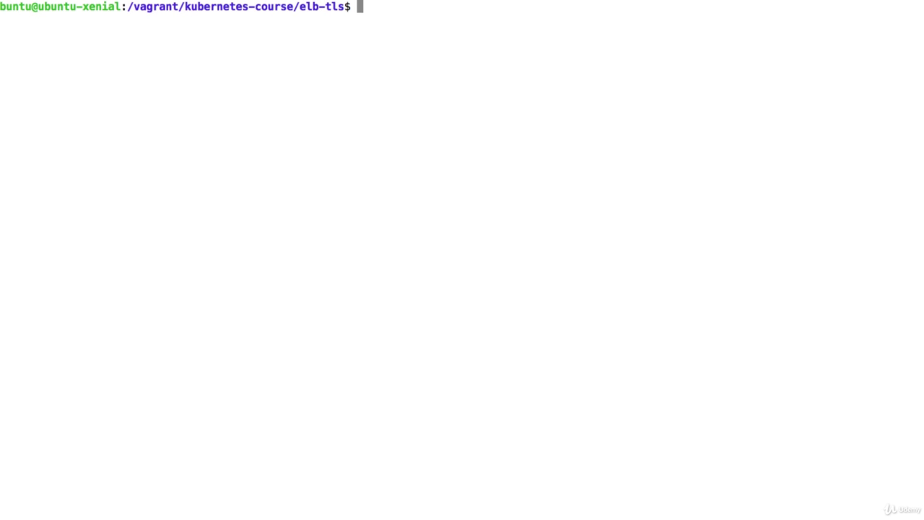
Switch to the terminal, list the services with kubectl get services -o wide and copy the external hostname of helloworld-service.
text(kubectl get services -o wide)
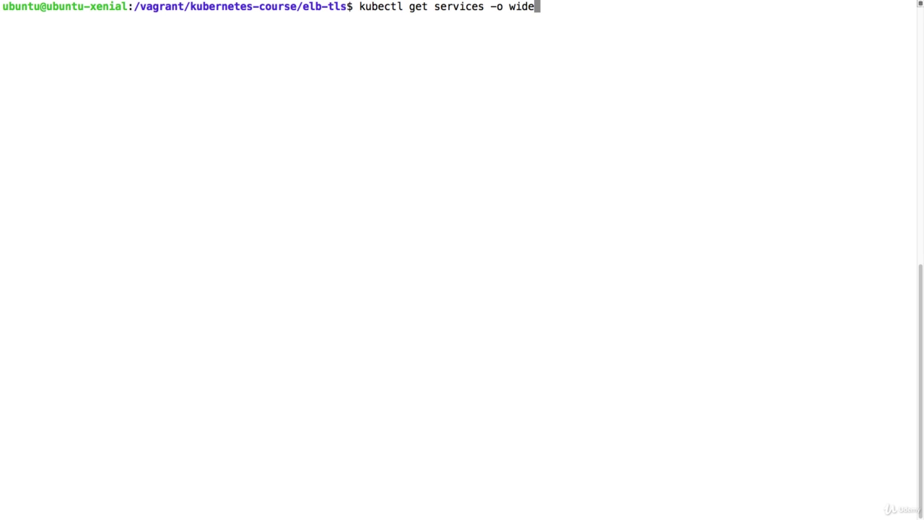
key(Return)
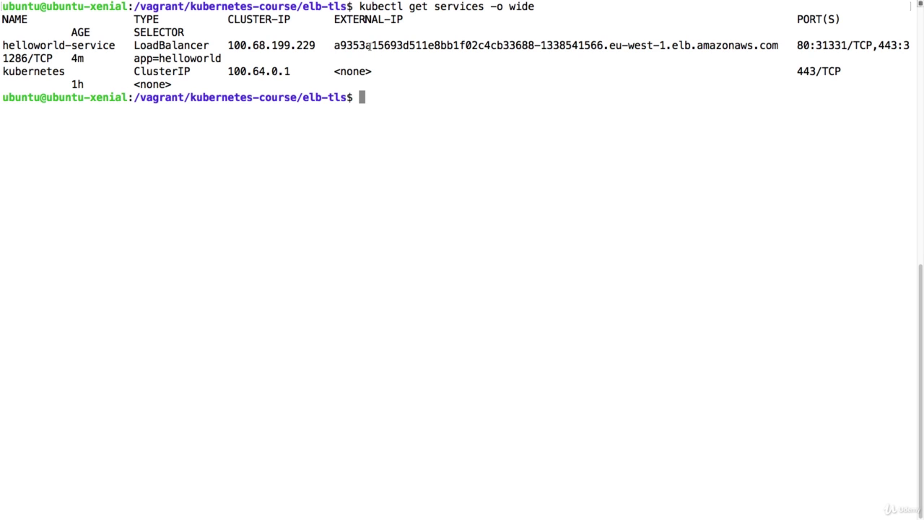
double_click(354, 45)
drag(354, 45, 685, 45)
key(super+c)
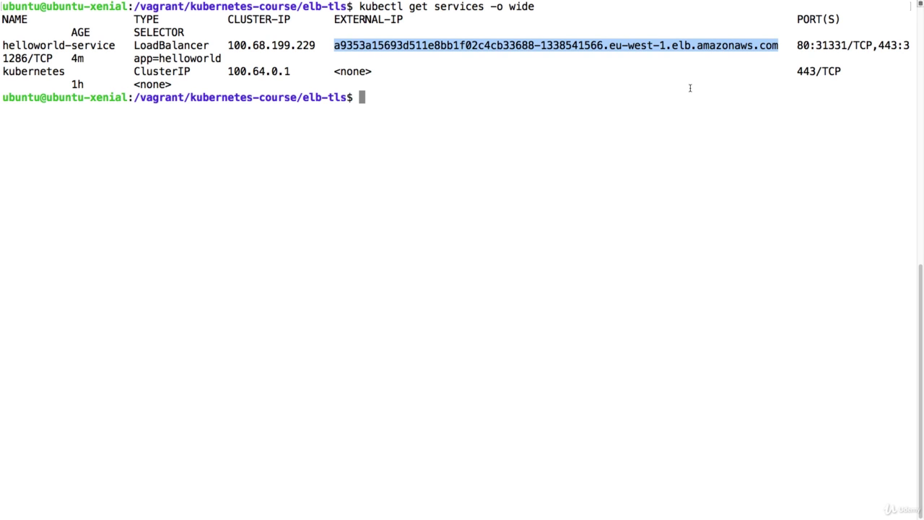
Request the copied load balancer hostname over plain HTTP with curl.
text(curl)
key(super+v)
key(Return)
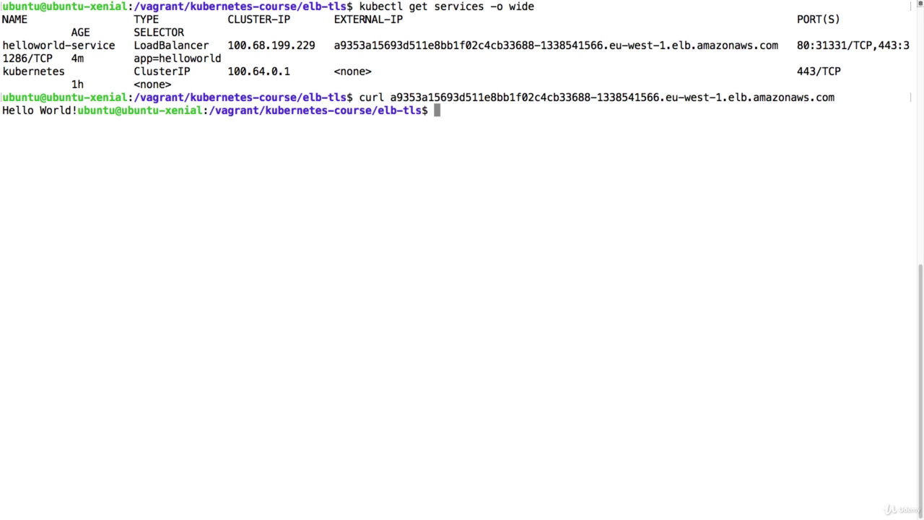
key(Return)
text(curl https:)
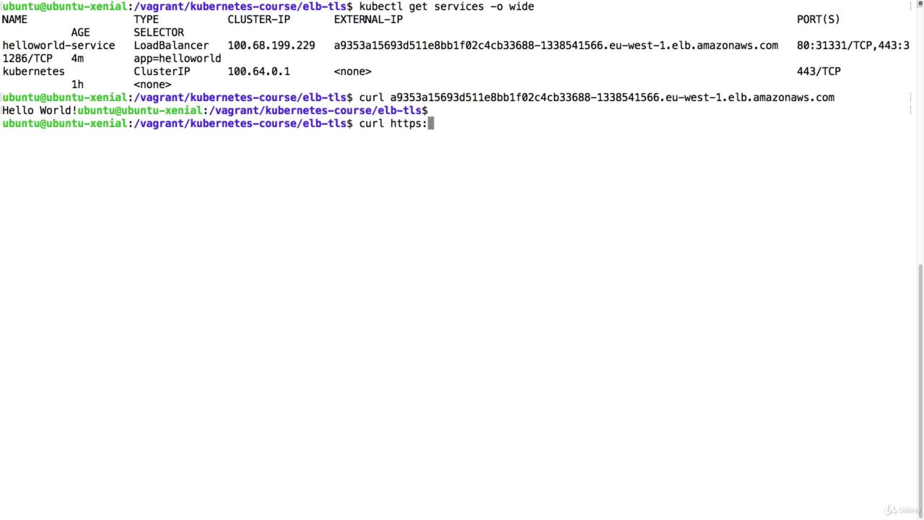
text(//)
key(super+v)
key(Return)
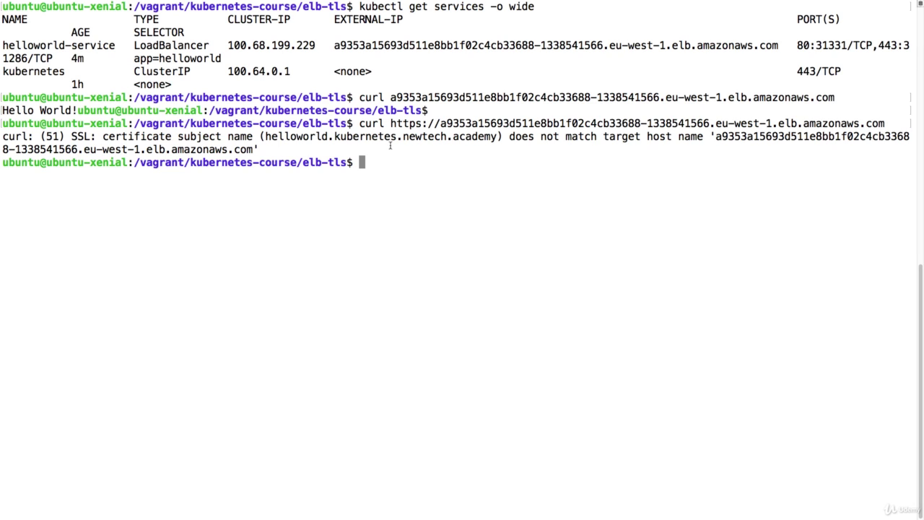
Copy the certificate's subject name and request helloworld.kubernetes.newtech.academy with curl, once over HTTPS and once over plain HTTP.
double_click(310, 138)
key(super+c)
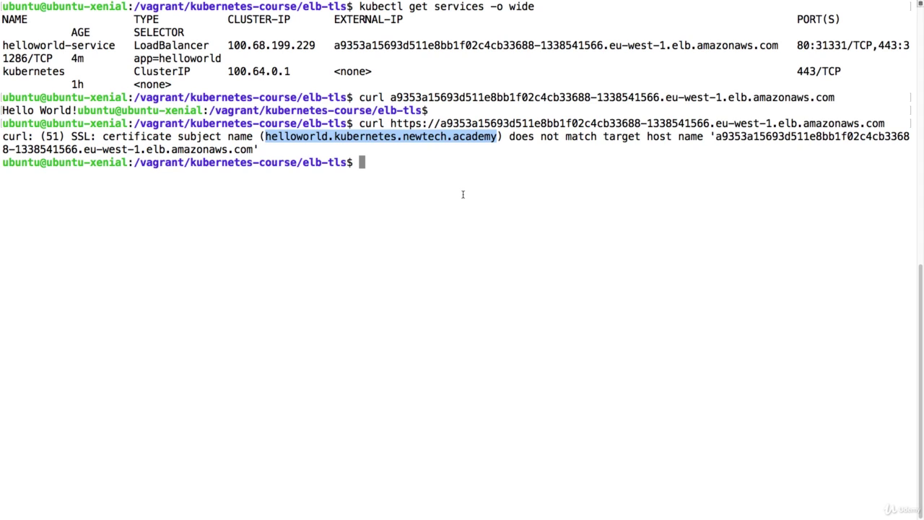
text(curl htt)
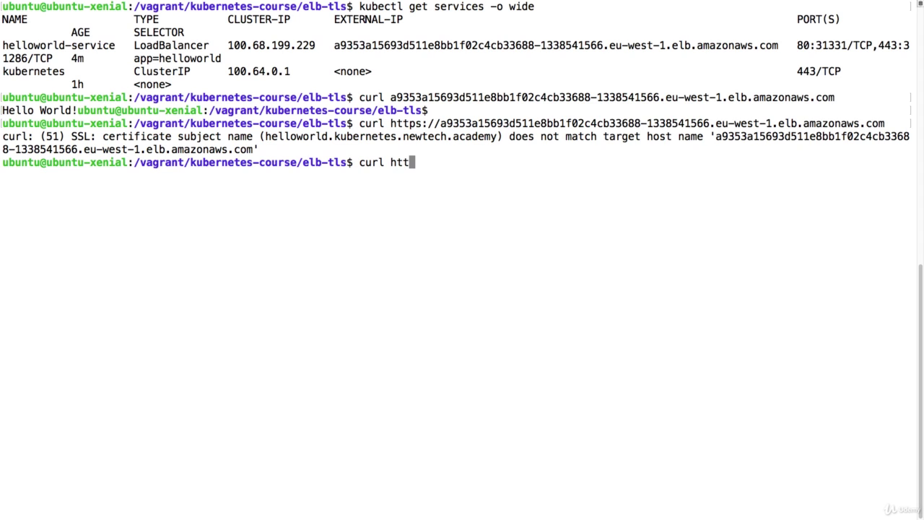
text(ps://)
key(super+v)
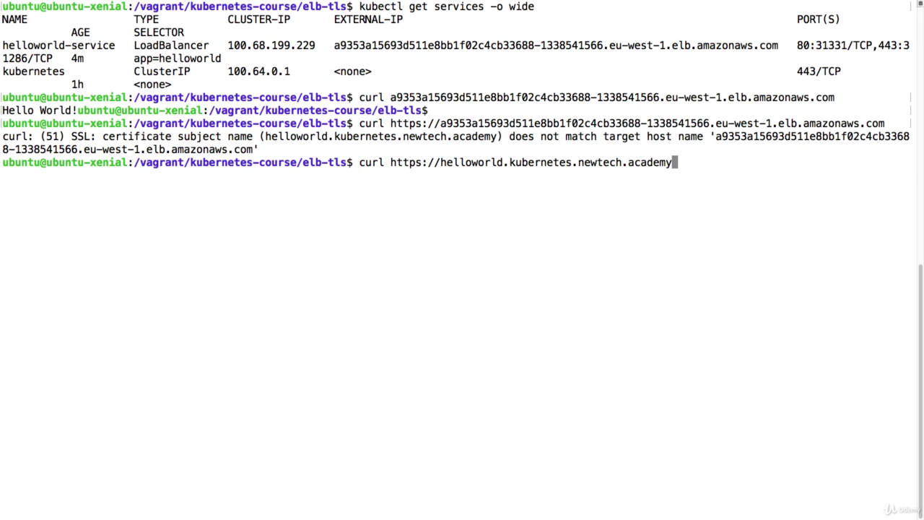
key(Return)
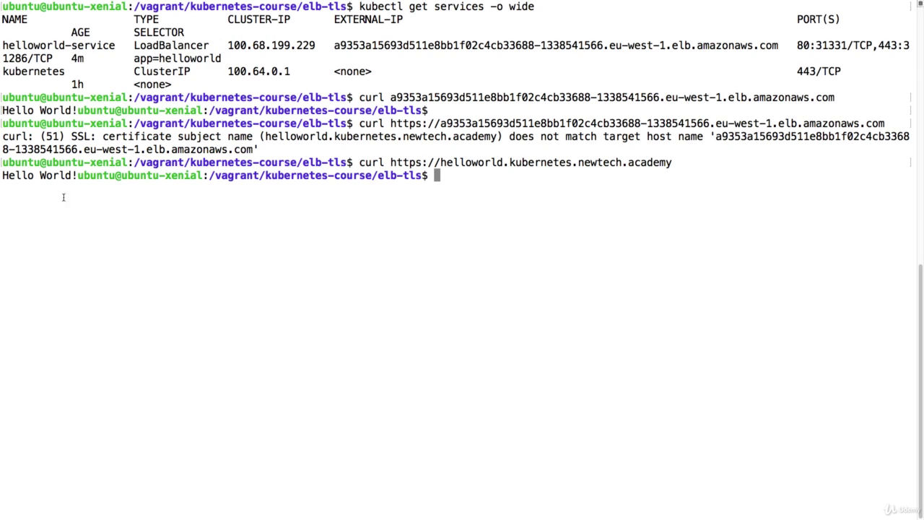
text(curl helloworld.kubernetes.newtech.academy)
key(Return)
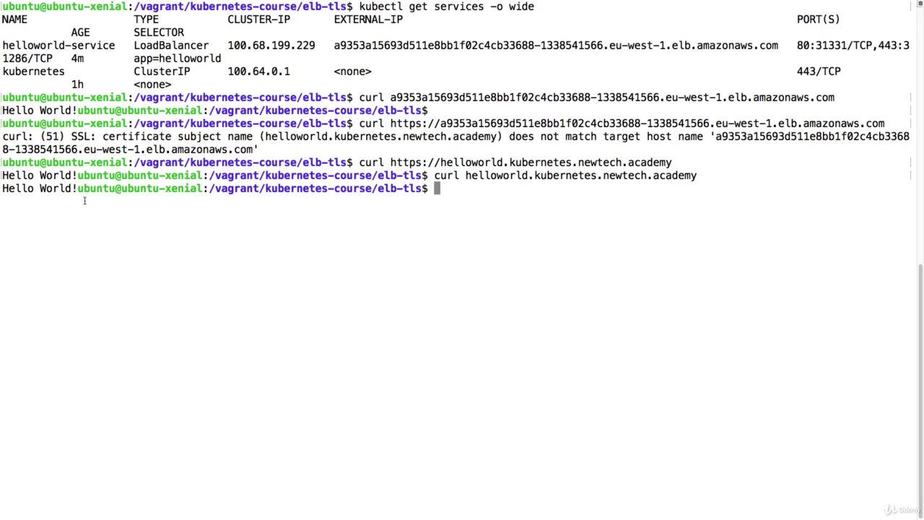
Rerun the HTTPS curl request to the load balancer hostname with the -k option to skip certificate verification.
key(Up)
key(Up)
key(Up)
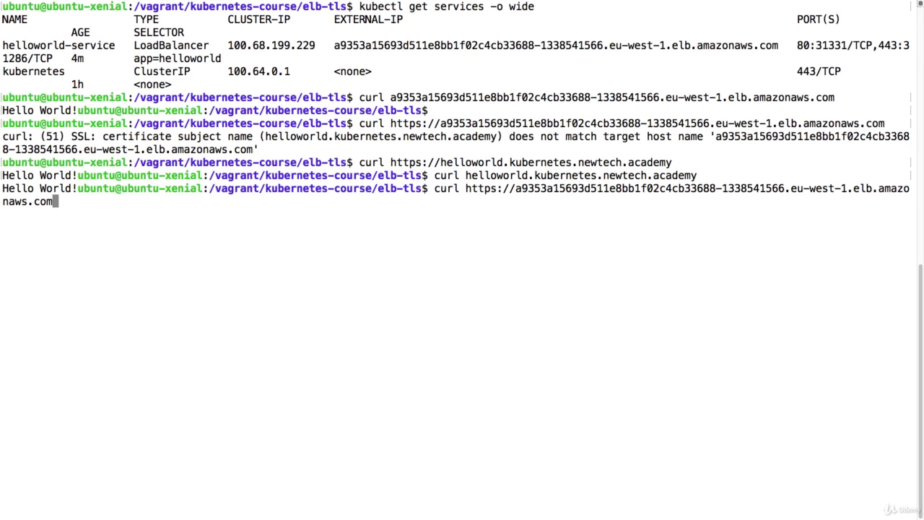
text(-k)
key(Return)
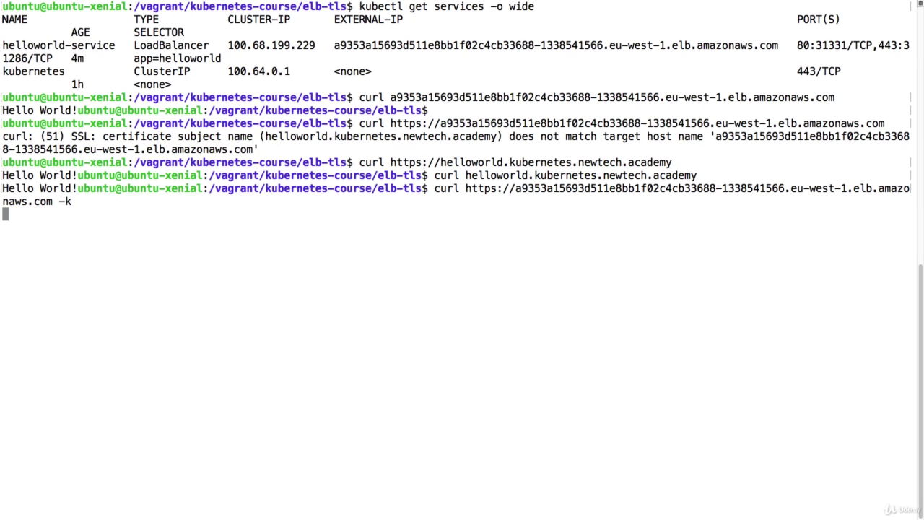